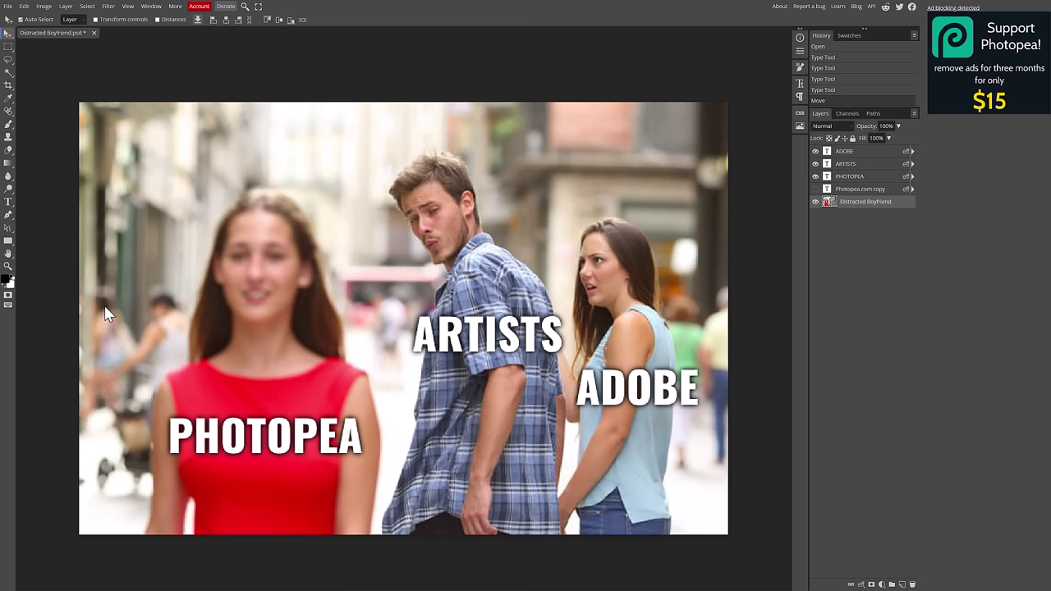
- Select the PHOTOPEA text layer and nudge that caption slightly left on the woman in red
left_click(849, 178)
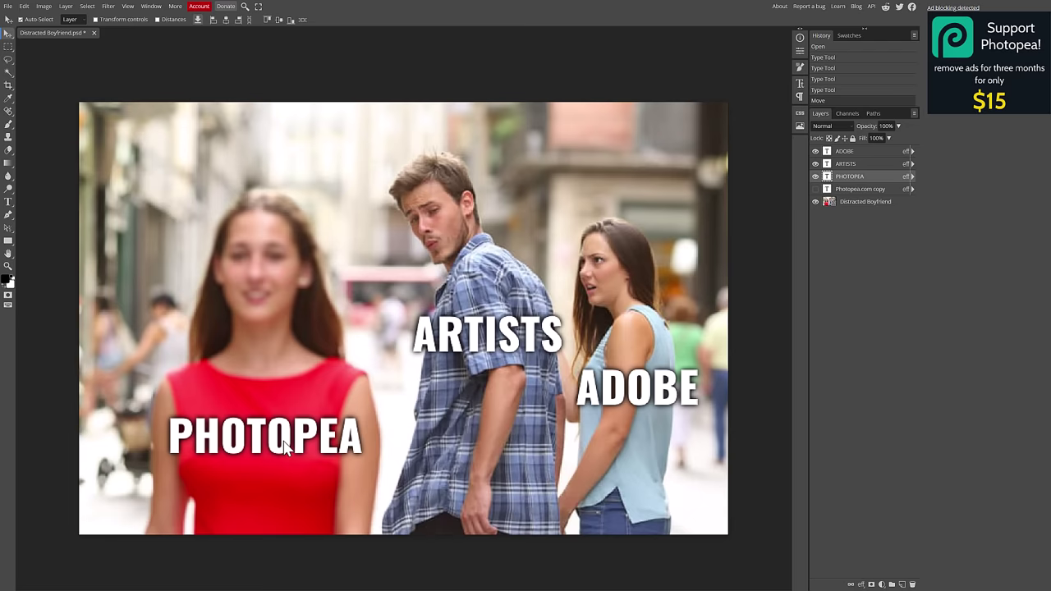
mouse_move(283, 443)
left_mouse_down()
mouse_move(287, 381)
mouse_move(279, 454)
left_mouse_up()
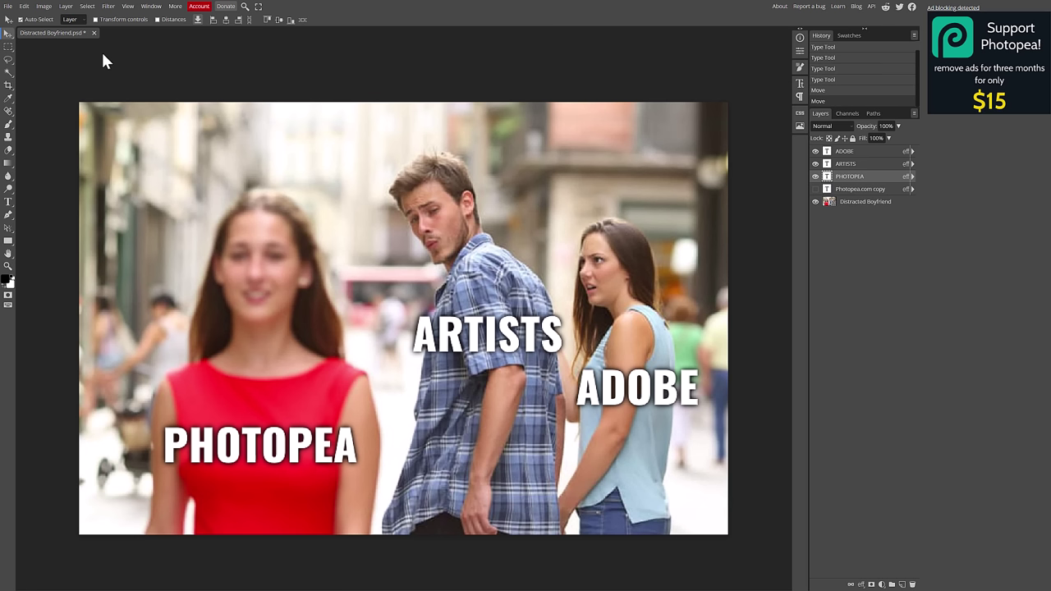
- Apply a Ripple distortion at amount 999 to the Distracted Boyfriend photo layer only
left_click(877, 205)
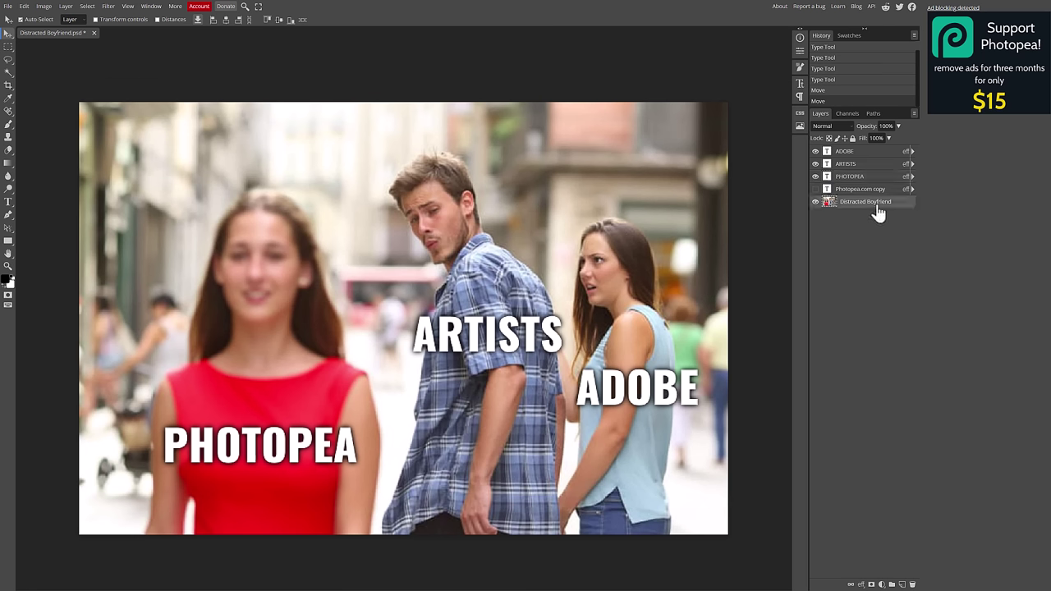
left_click(108, 8)
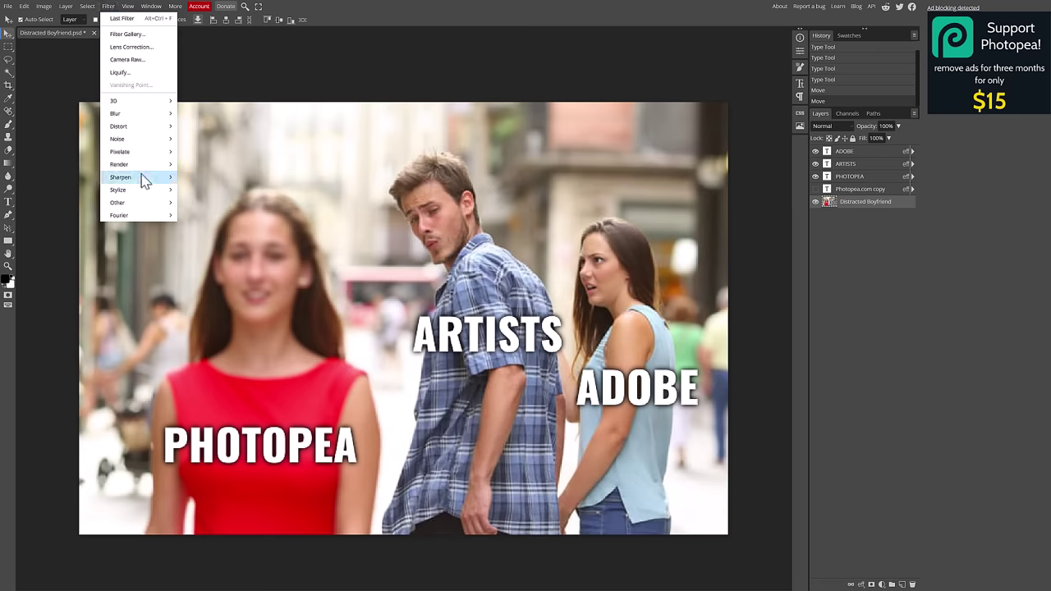
mouse_move(136, 128)
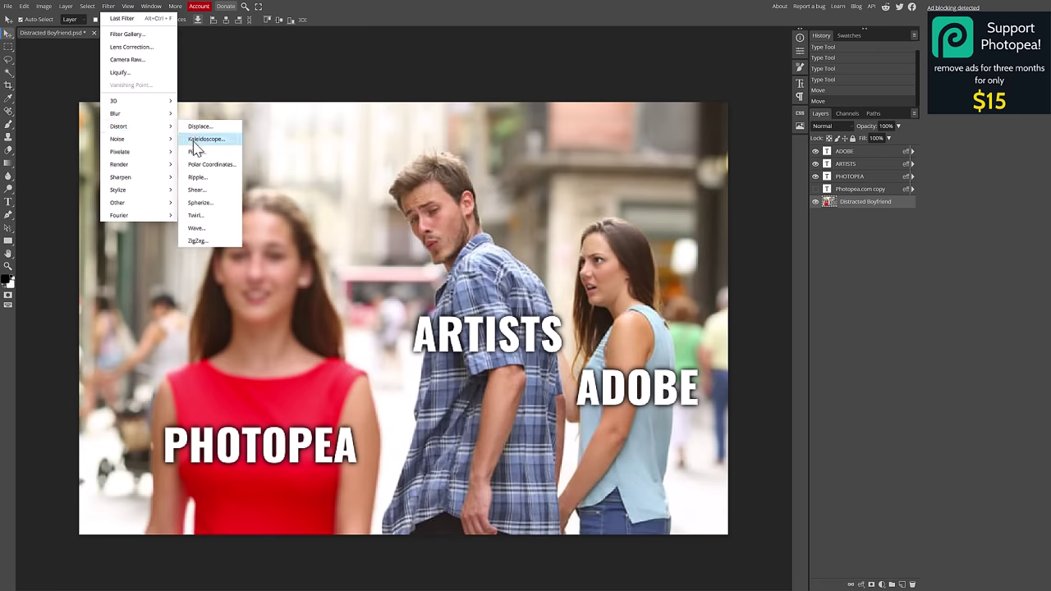
left_click(217, 177)
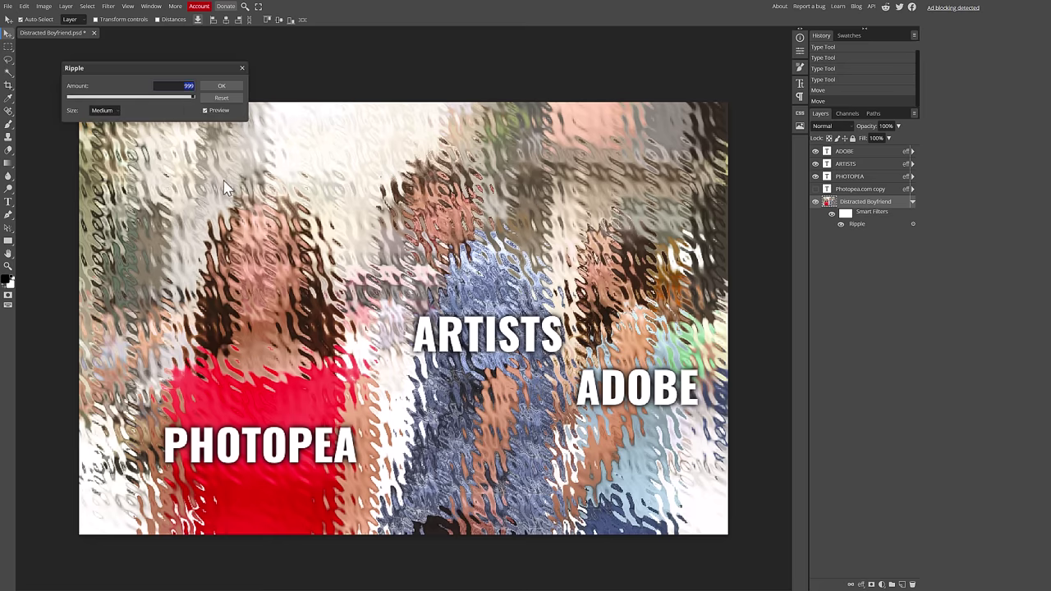
left_click_drag(192, 96, 134, 102)
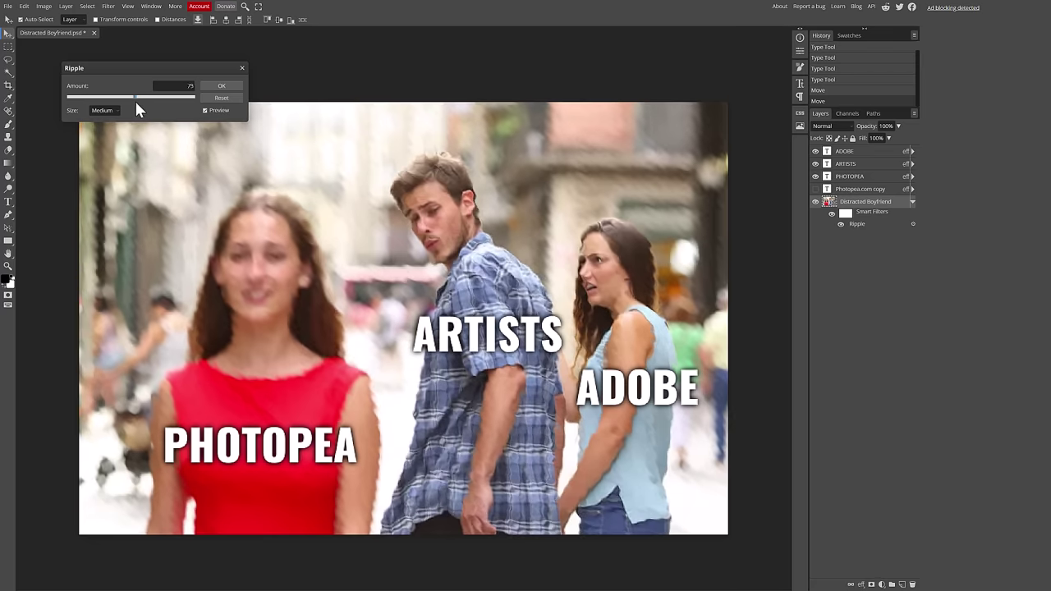
left_click(220, 99)
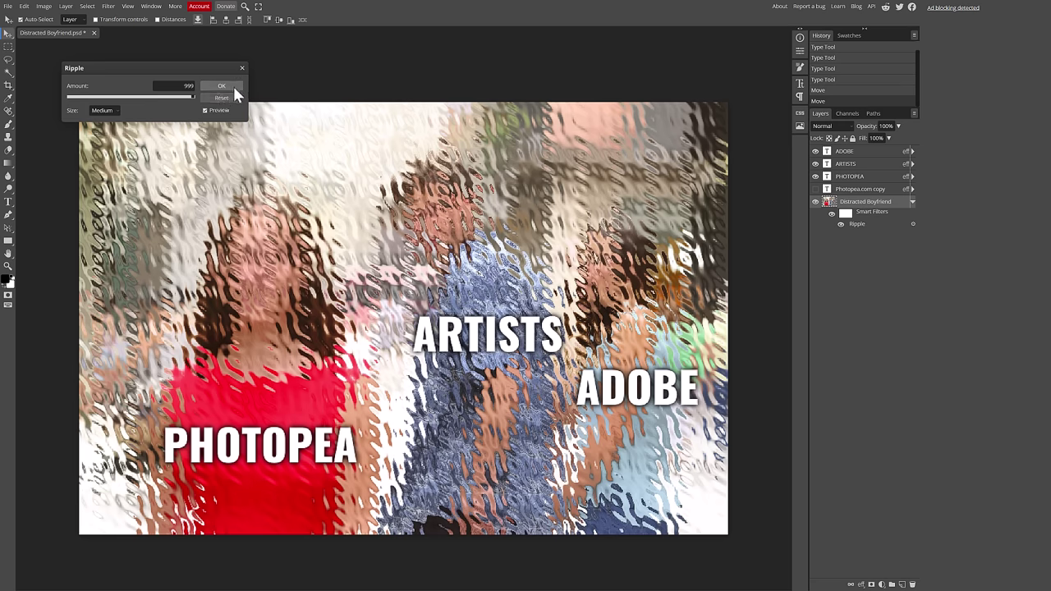
left_click(224, 83)
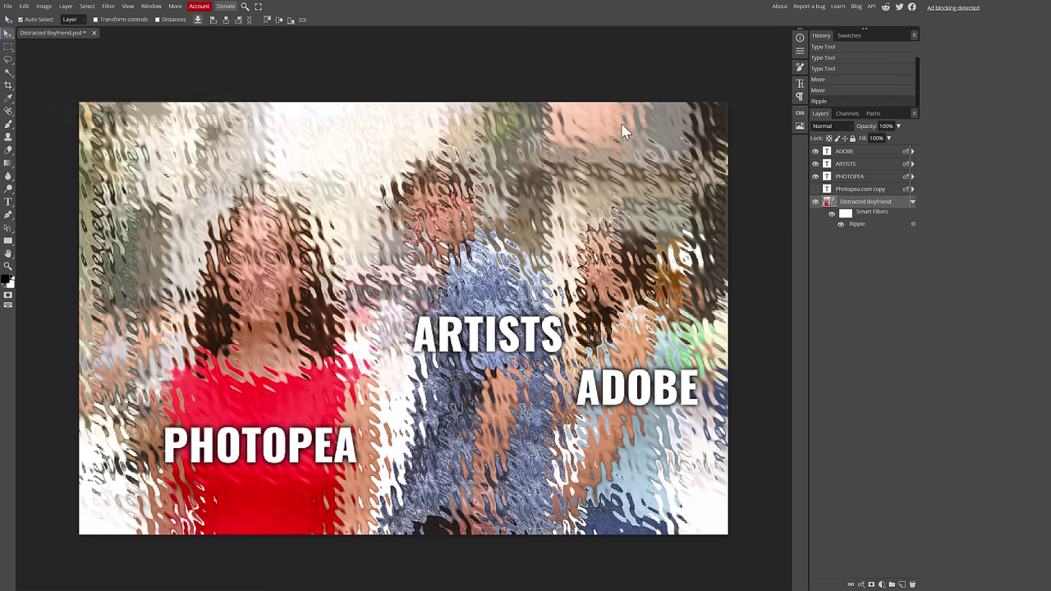
left_click(644, 82)
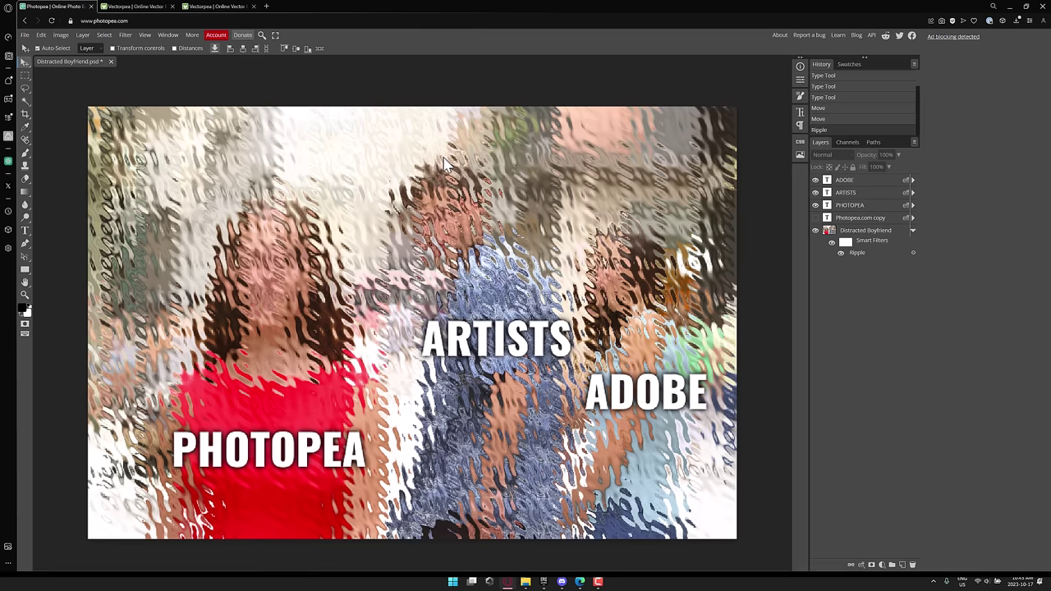
key("F11")
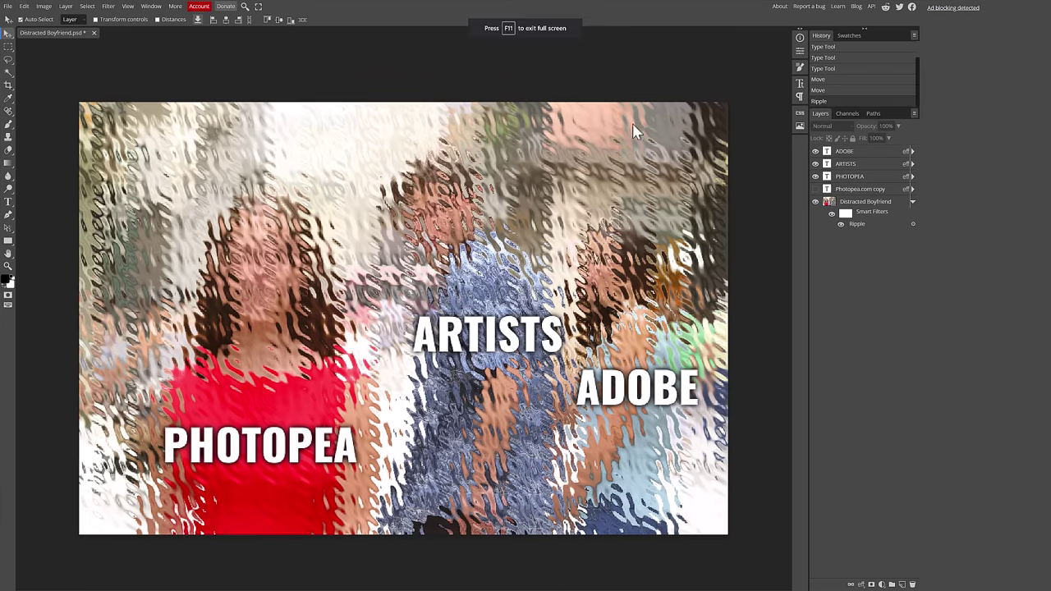
left_click(87, 7)
mouse_move(173, 11)
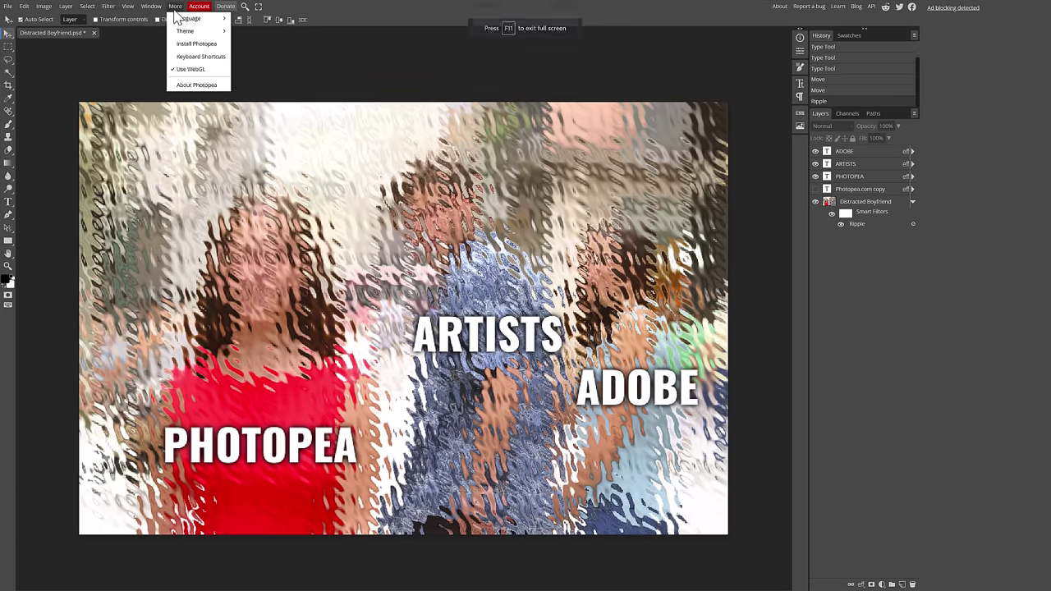
mouse_move(47, 11)
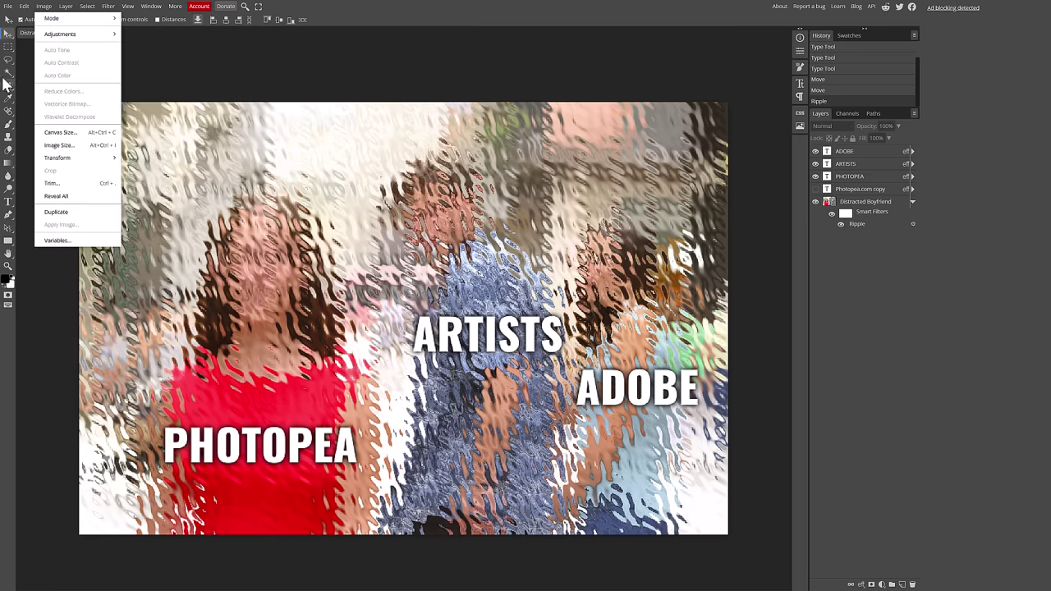
left_click(25, 185)
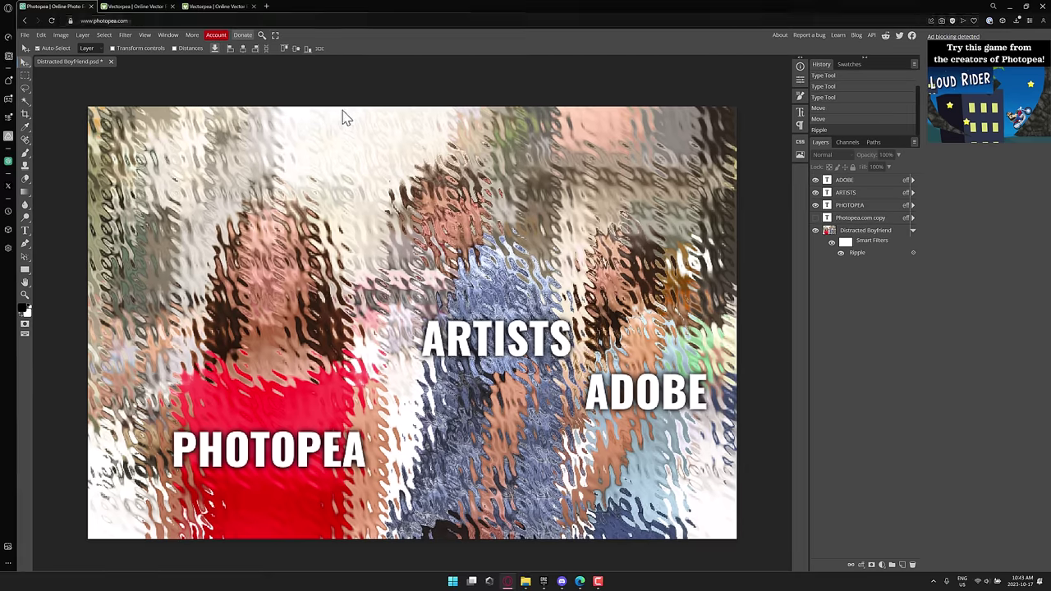
key("F11")
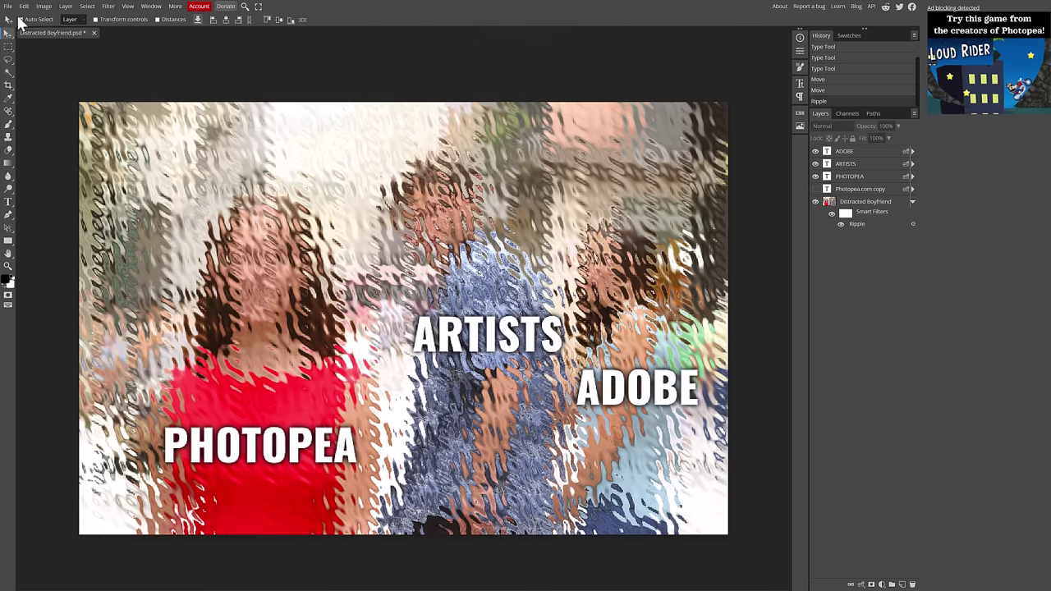
left_click(9, 7)
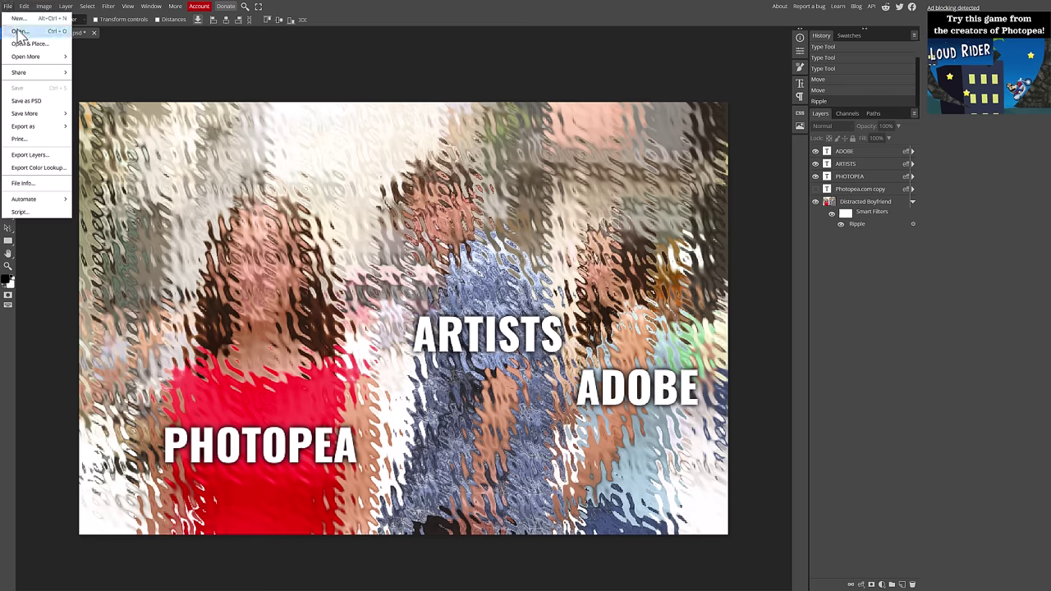
mouse_move(38, 125)
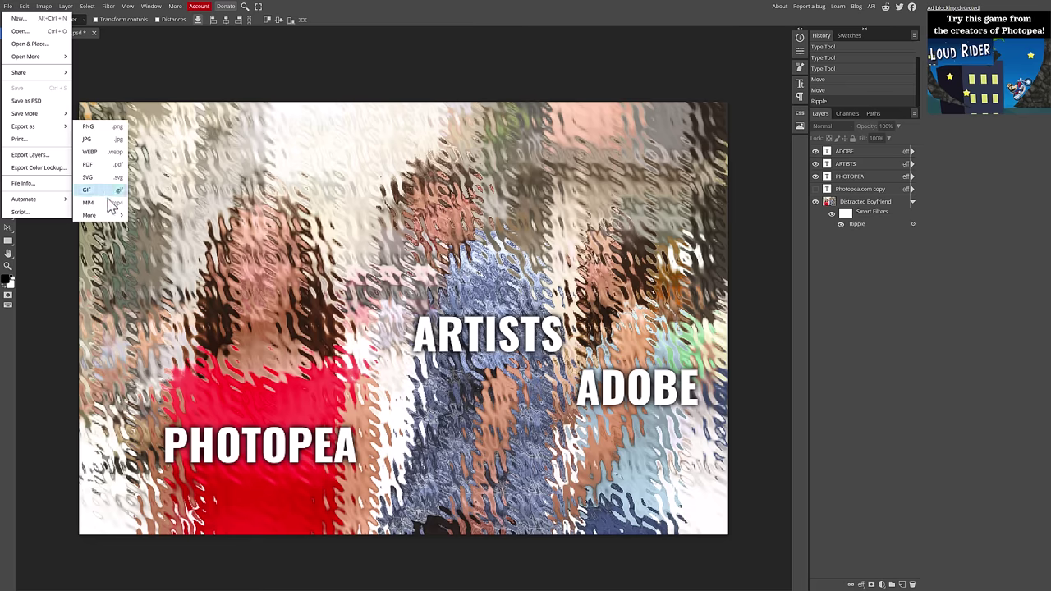
mouse_move(113, 220)
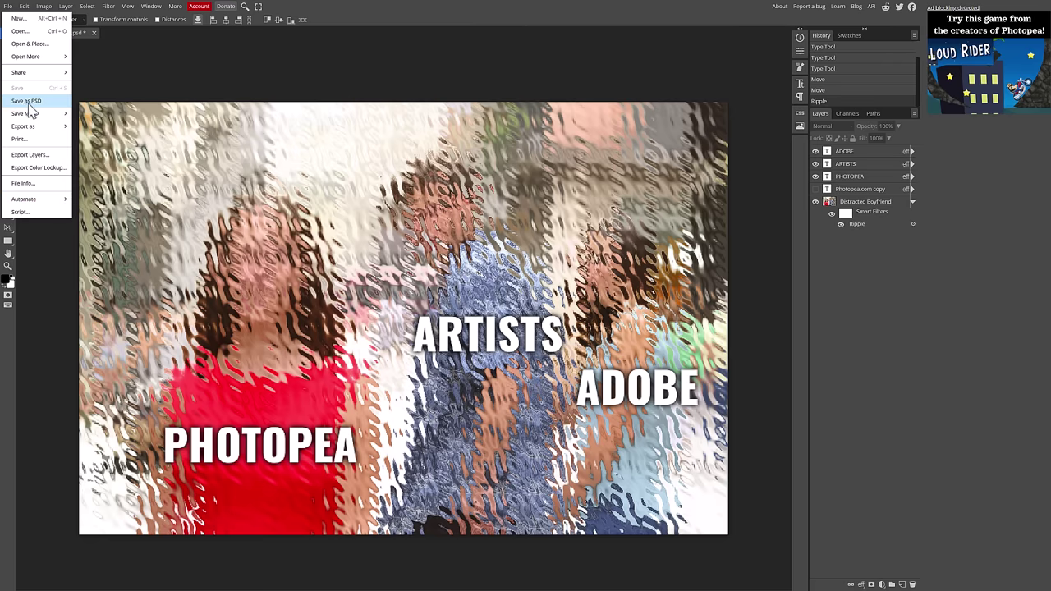
left_click(268, 50)
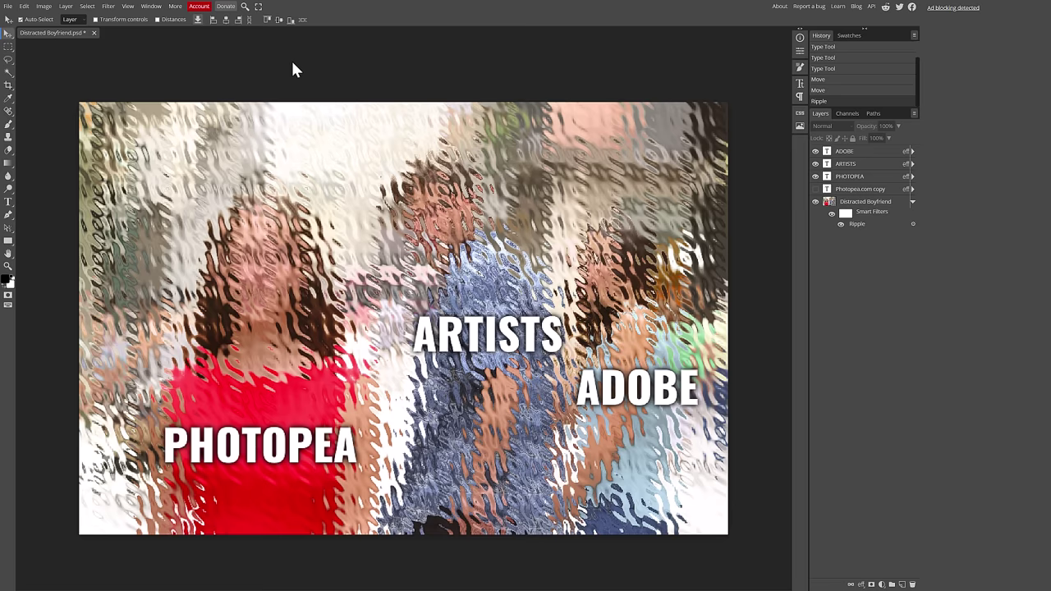
- Look at the ADOBE caption layer's Layer Style options, then dismiss the menu
right_click(863, 155)
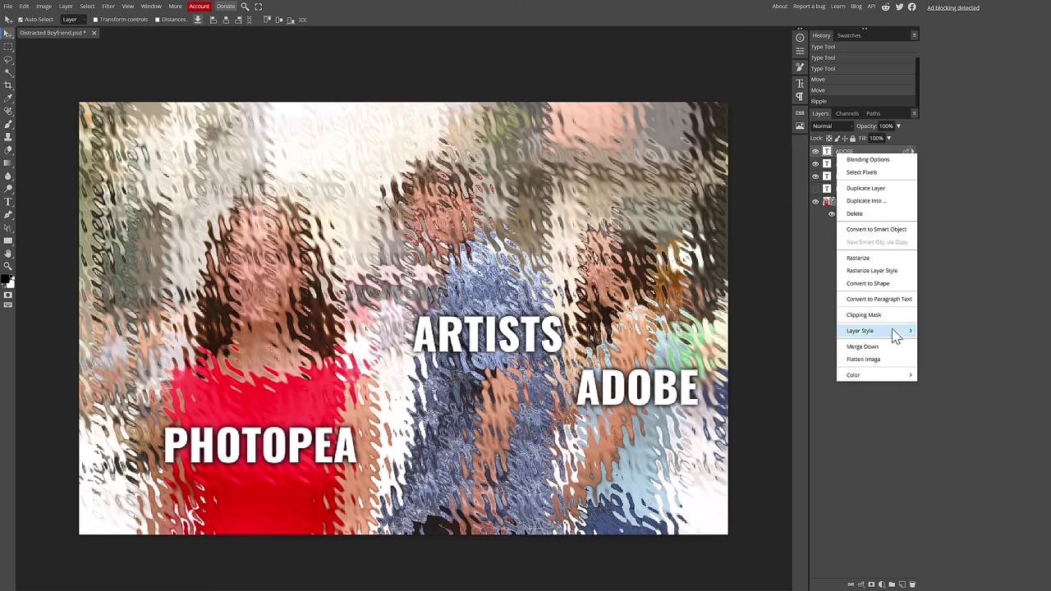
mouse_move(893, 330)
left_click(961, 306)
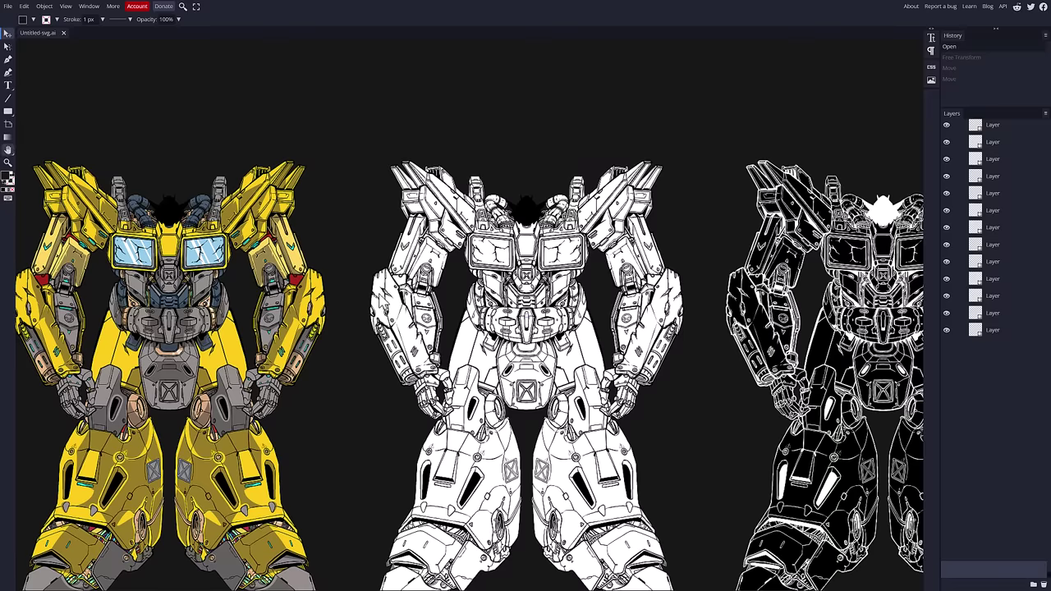
- Pan around the robot artwork, then zoom in on the yellow robot's arm
key("h")
scroll(364, 246, "down", 1)
scroll(316, 293, "right", 3)
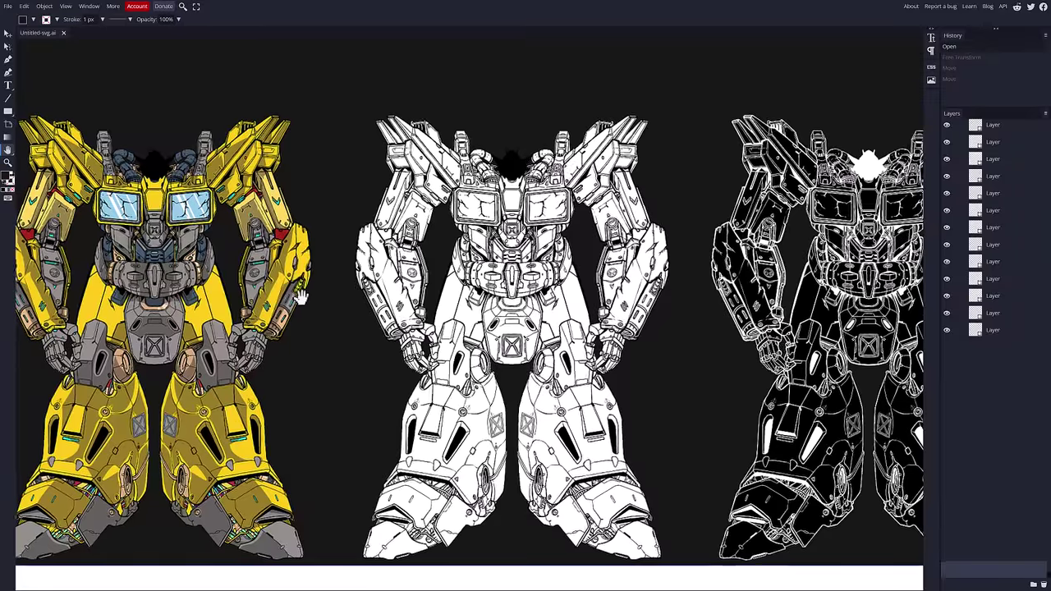
scroll(375, 357, "left", 4)
scroll(374, 357, "up", 1)
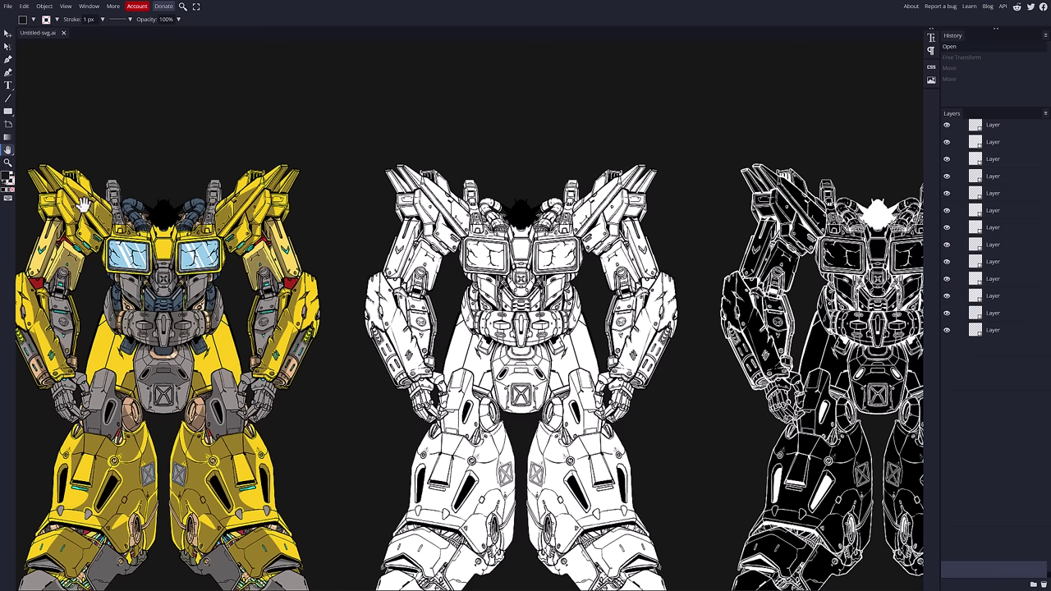
left_click(9, 166)
left_click_drag(258, 228, 283, 178)
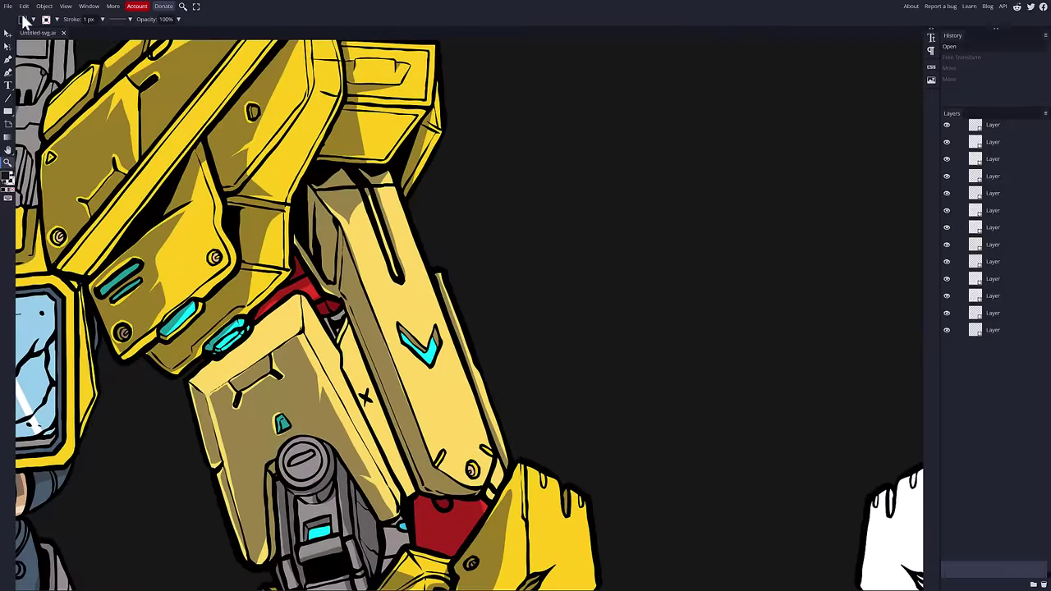
left_click(8, 6)
- Open 7648750_93.svg and zoom in on the blue car
left_click(20, 28)
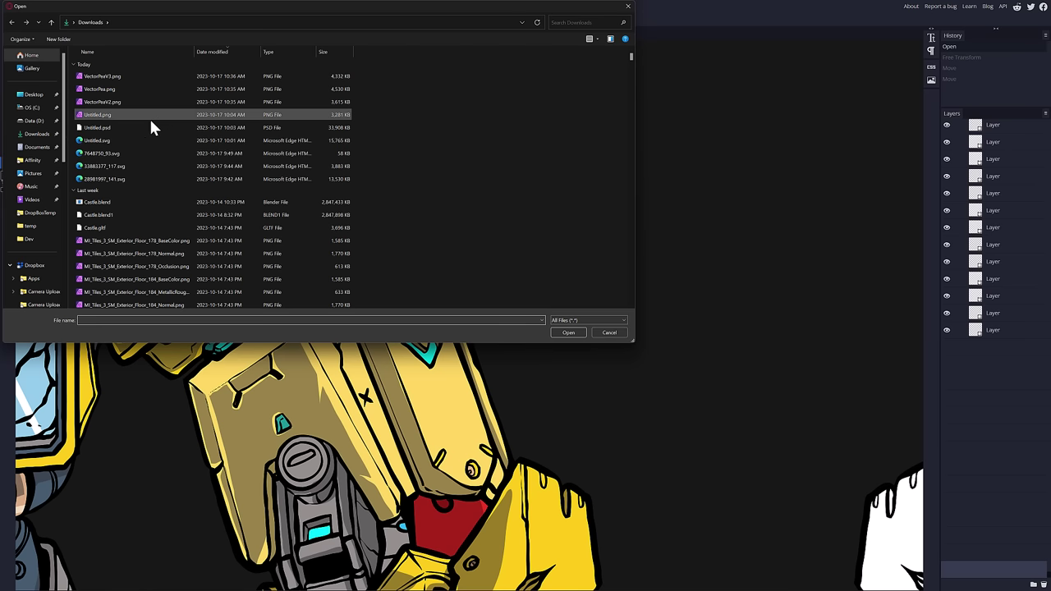
double_click(103, 153)
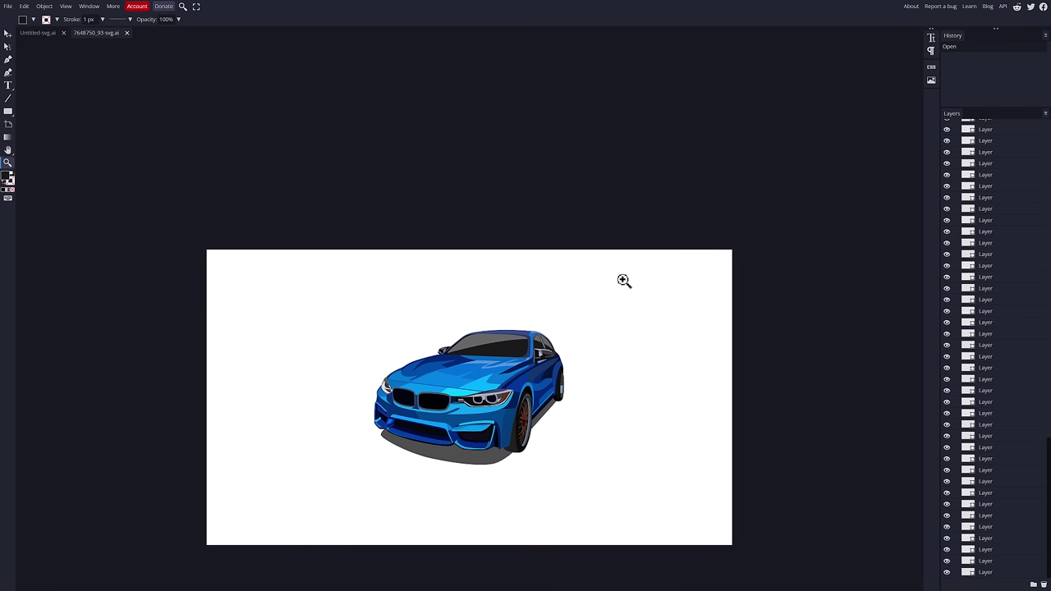
scroll(623, 279, "down", 2)
left_click(541, 269)
left_click(568, 263)
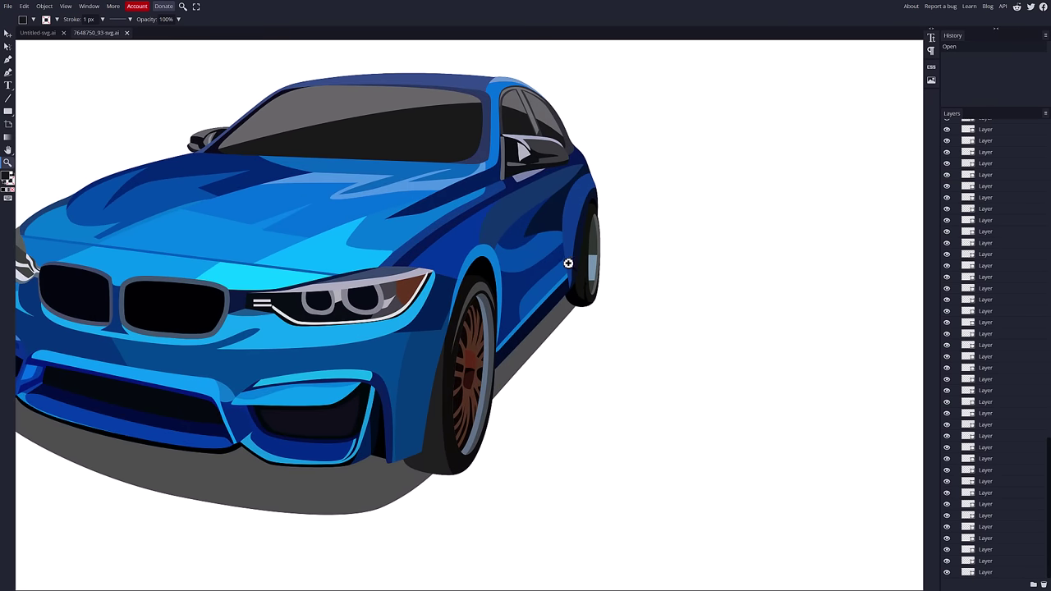
scroll(568, 263, "left", 5)
scroll(568, 263, "up", 3)
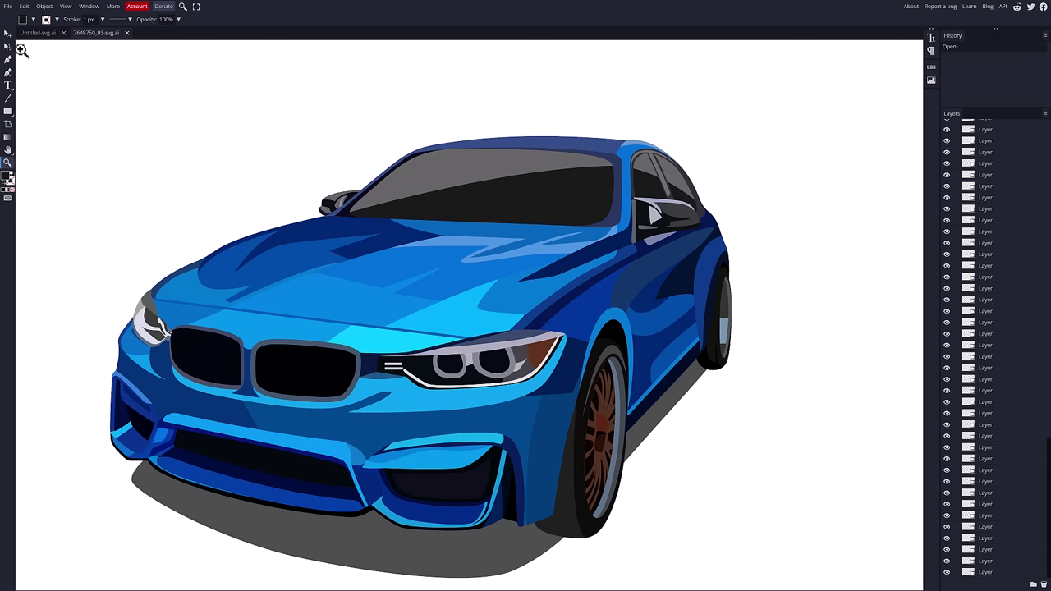
- Drag the hood's highlight and shadow shapes up off the bonnet beside the windshield
left_click(7, 33)
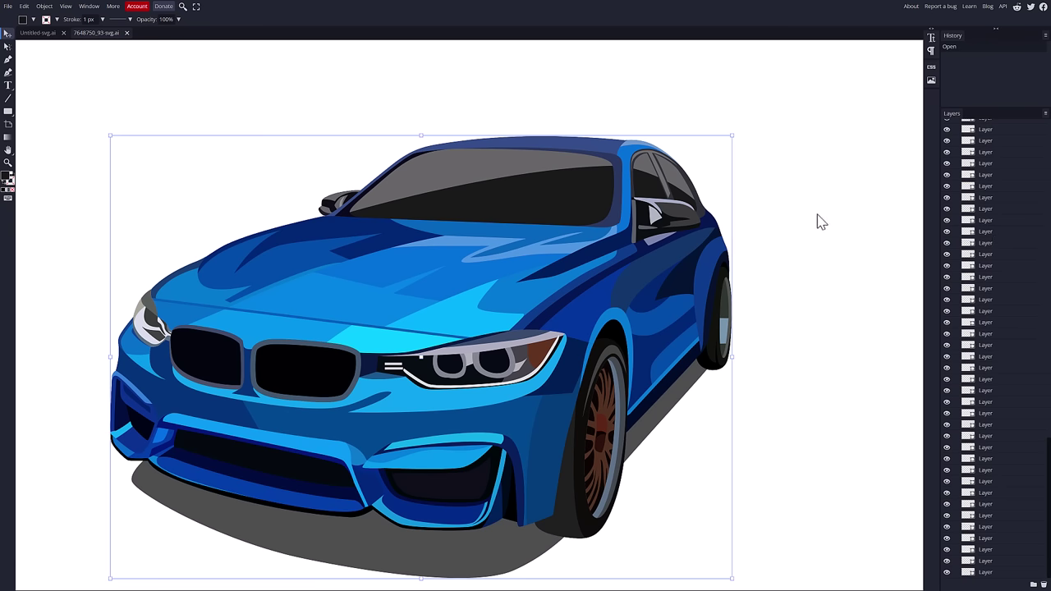
left_click(351, 261)
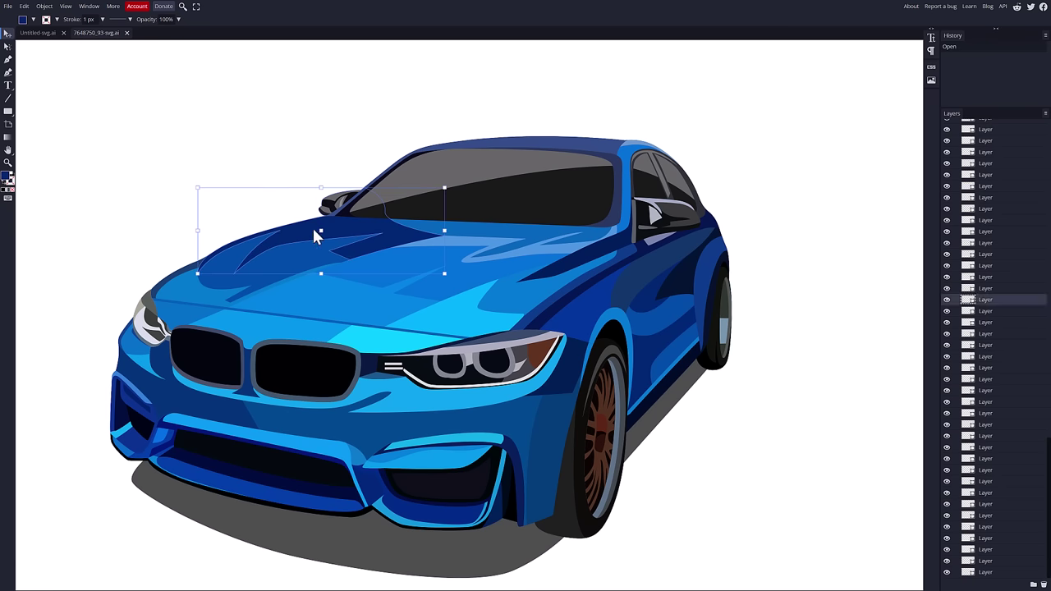
left_click_drag(288, 237, 185, 179)
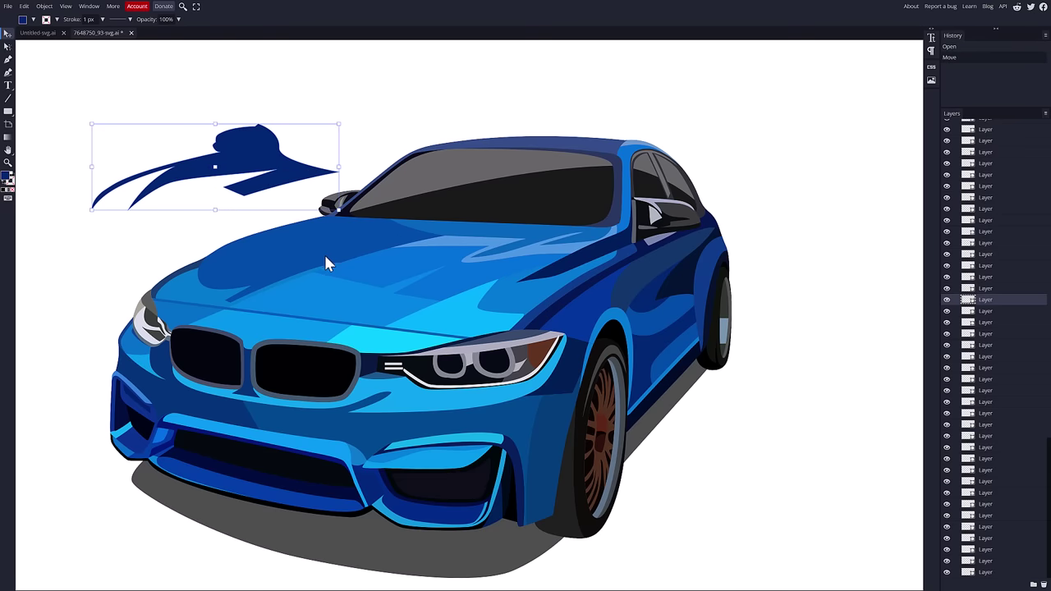
left_click_drag(323, 252, 317, 191)
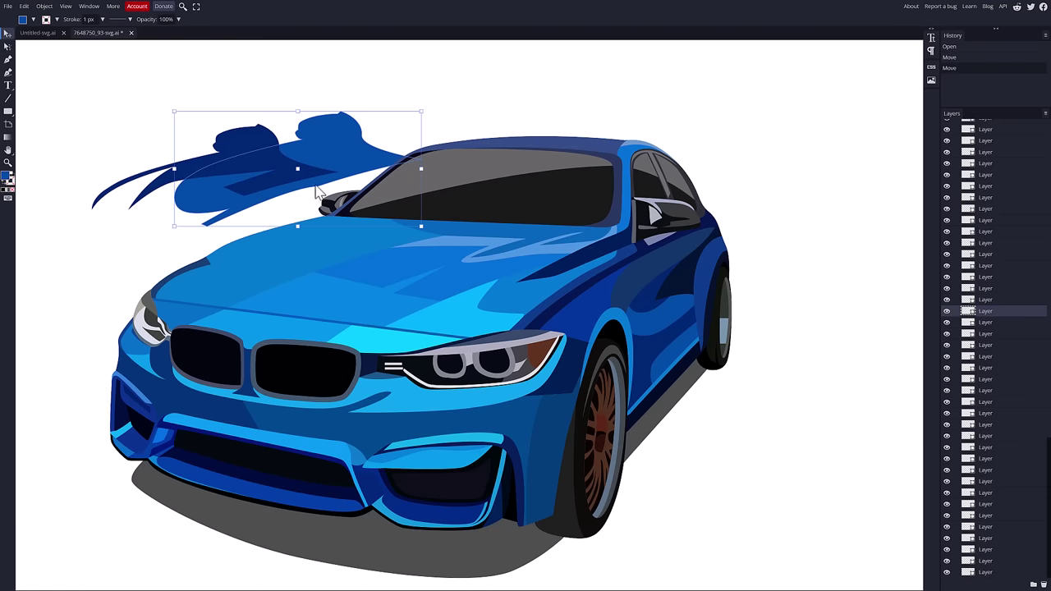
- Draw a black five-point vent shape on the car's hood with the Pen tool
left_click(7, 60)
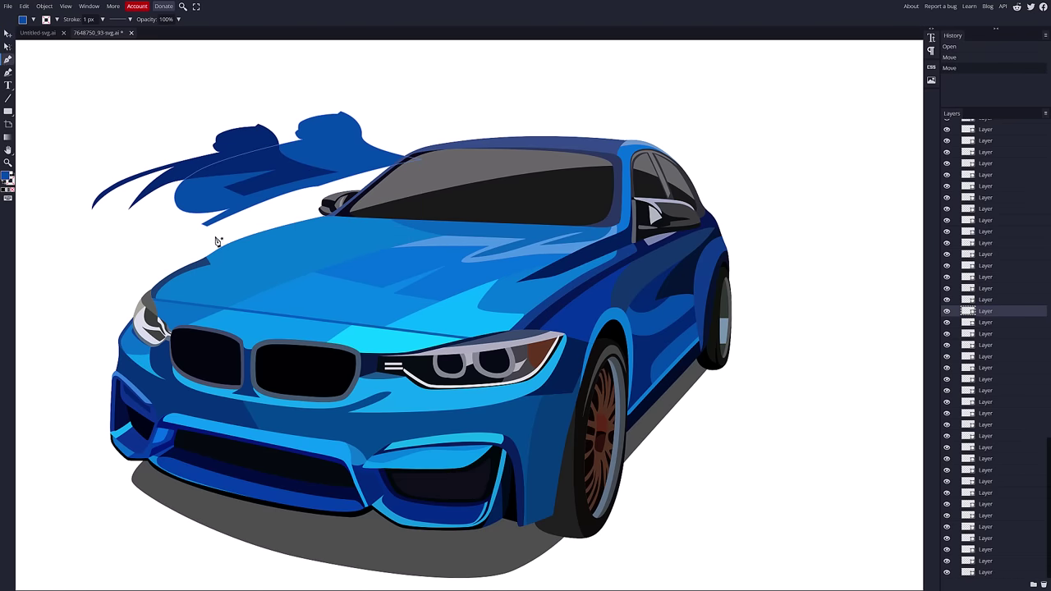
left_click(274, 248)
left_click(346, 230)
left_click(383, 239)
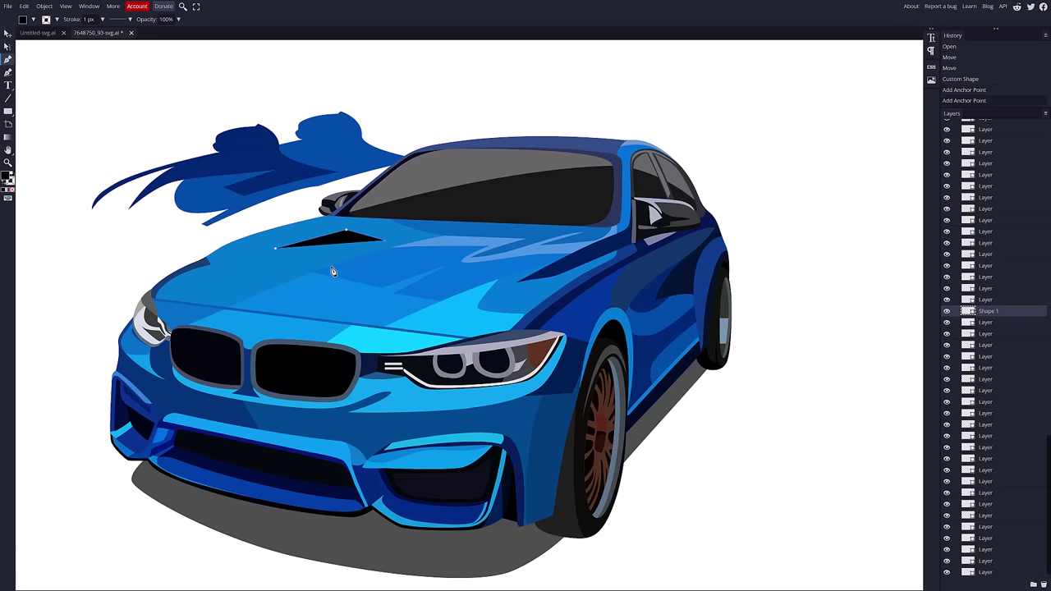
left_click(329, 268)
left_click(278, 270)
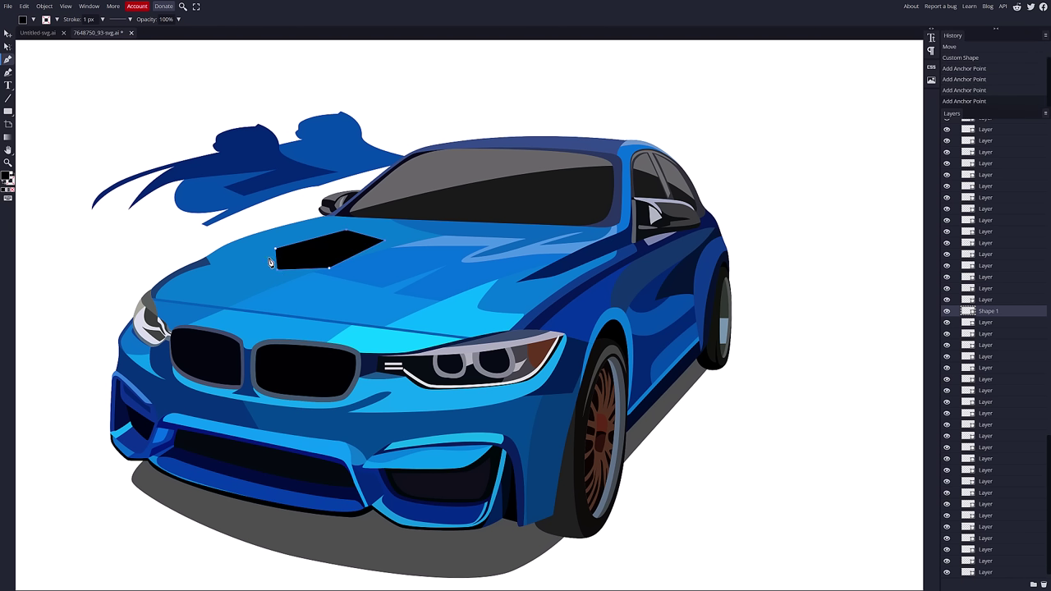
- Add curve handles to the vent's bottom anchor and bend its bottom edge downward
left_click(8, 46)
left_click(277, 269, "alt")
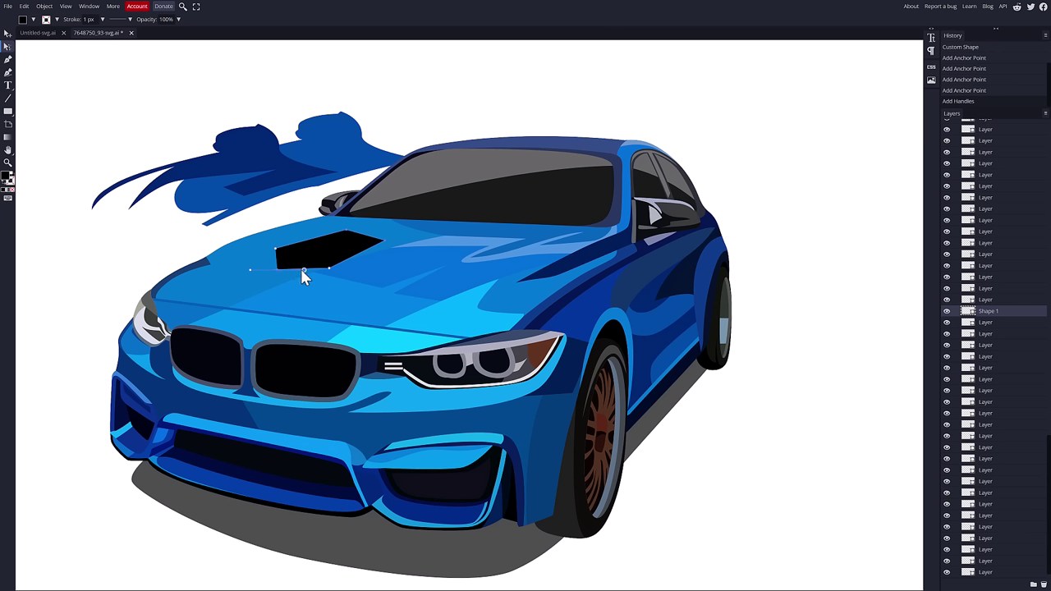
left_click_drag(299, 277, 282, 295)
left_click(270, 242)
left_click(8, 7)
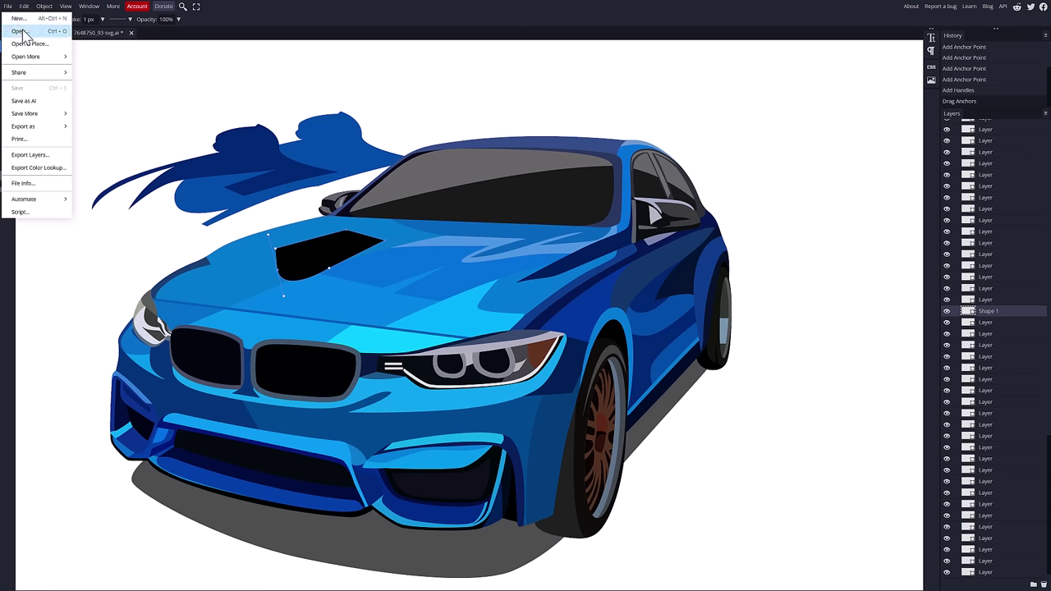
- Open 33883377_117.svg and move the robot's blue arm outline out, then onto its left shoulder
left_click(23, 33)
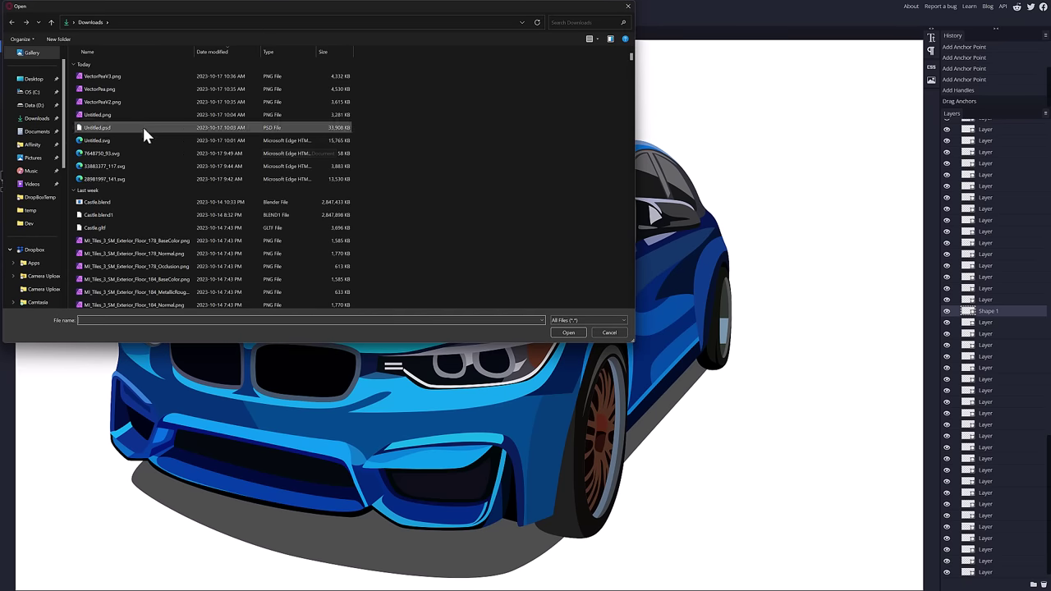
double_click(116, 167)
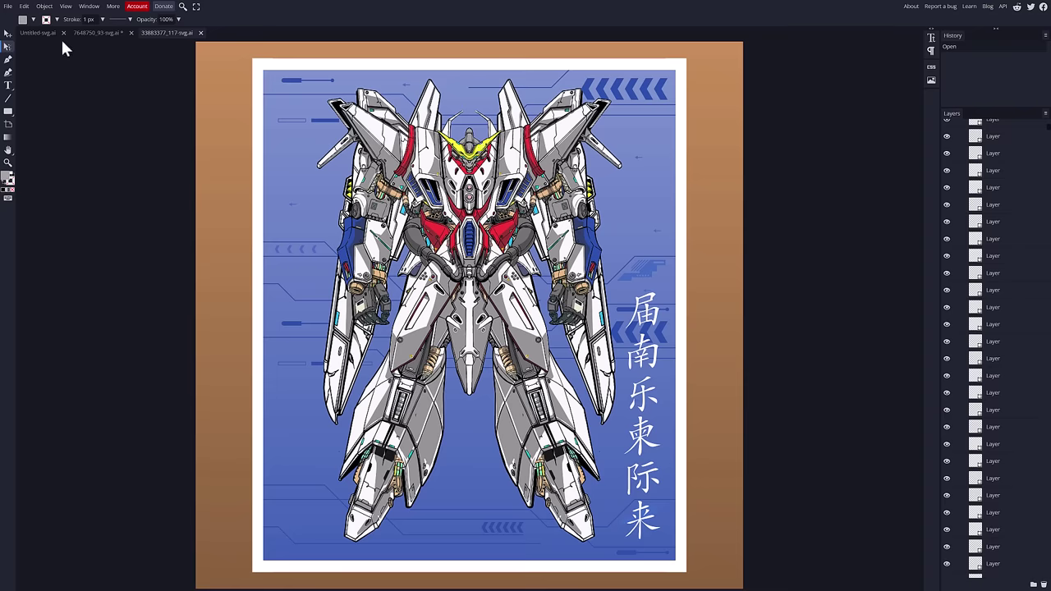
left_click_drag(361, 193, 265, 193)
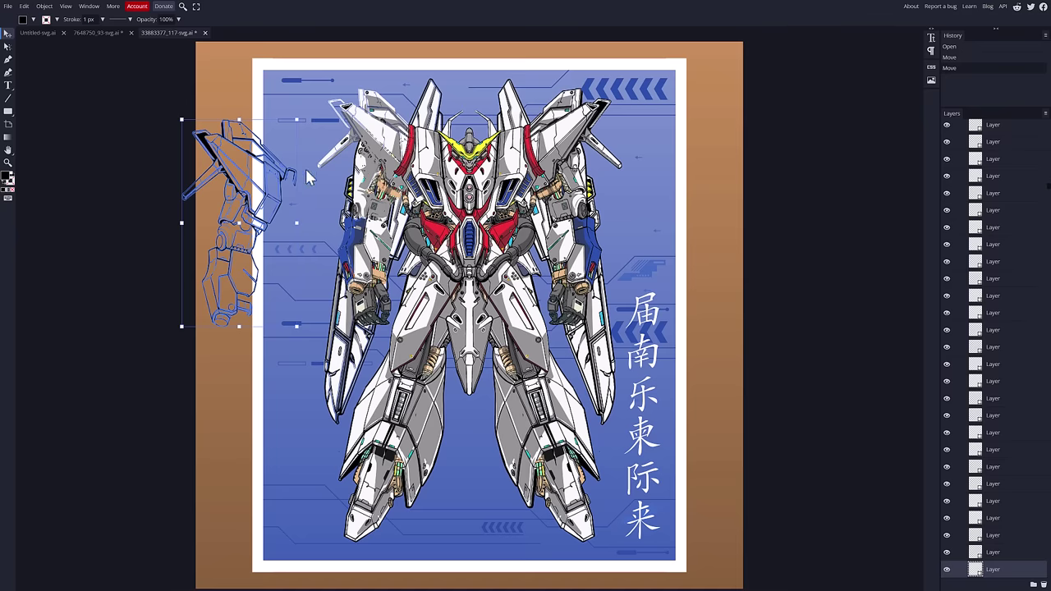
left_click_drag(299, 173, 394, 156)
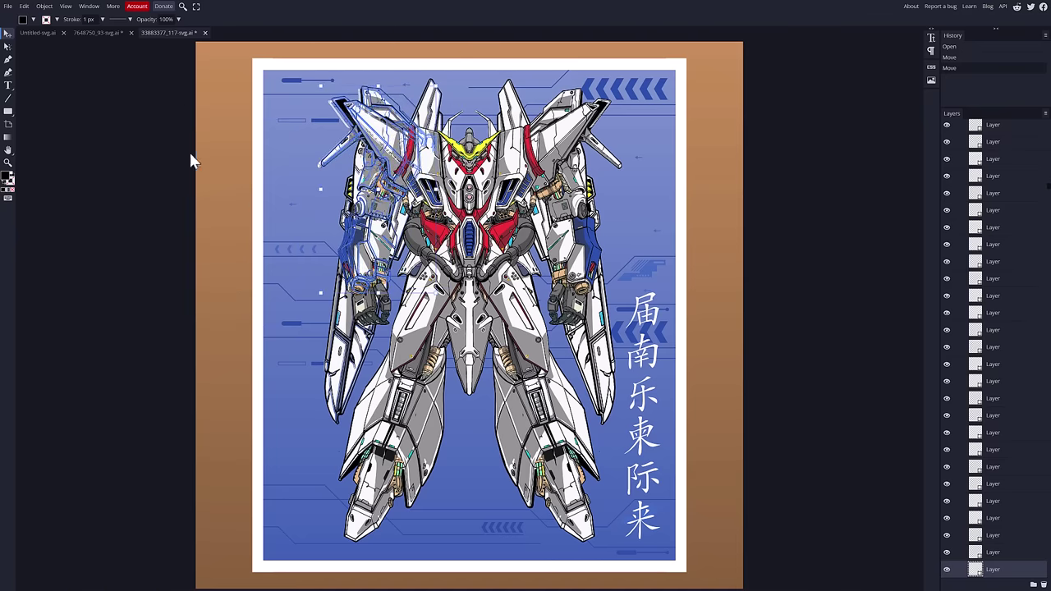
left_click(9, 85)
right_click(10, 86)
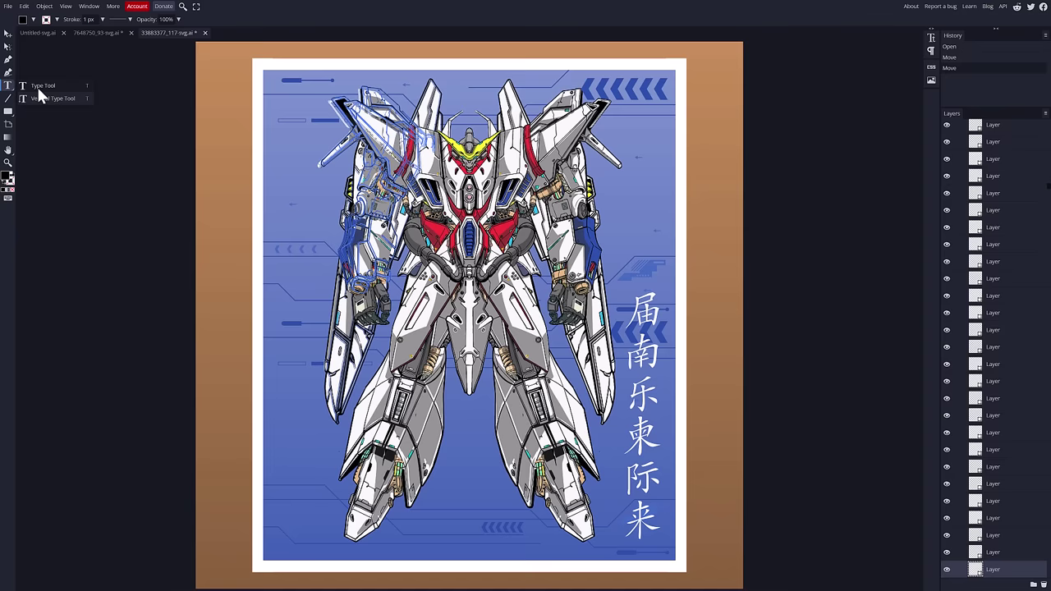
left_click(37, 86)
left_click(103, 125)
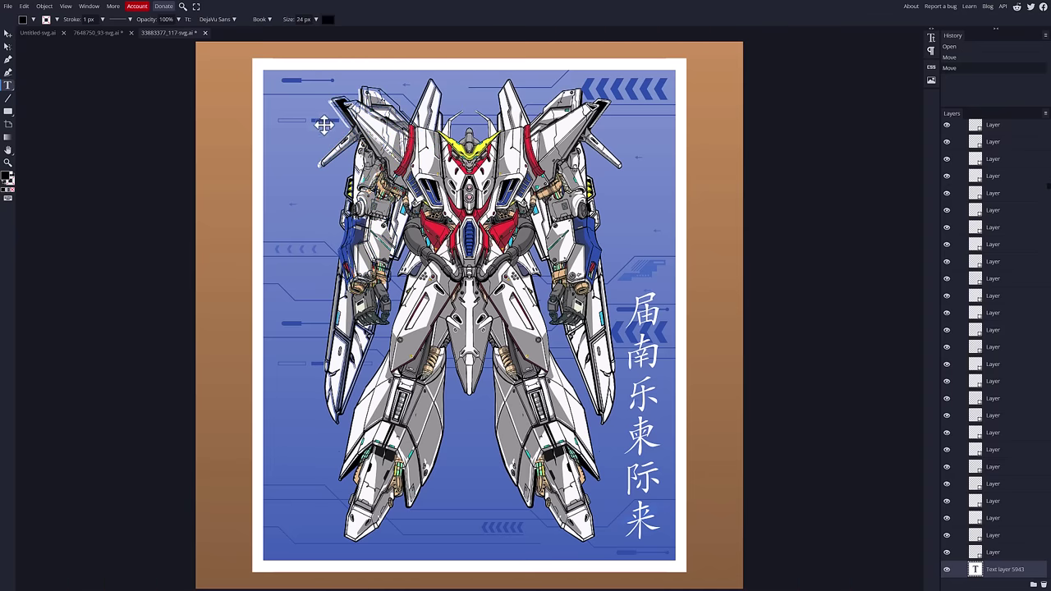
left_click(232, 18)
scroll(237, 154, "down", 5)
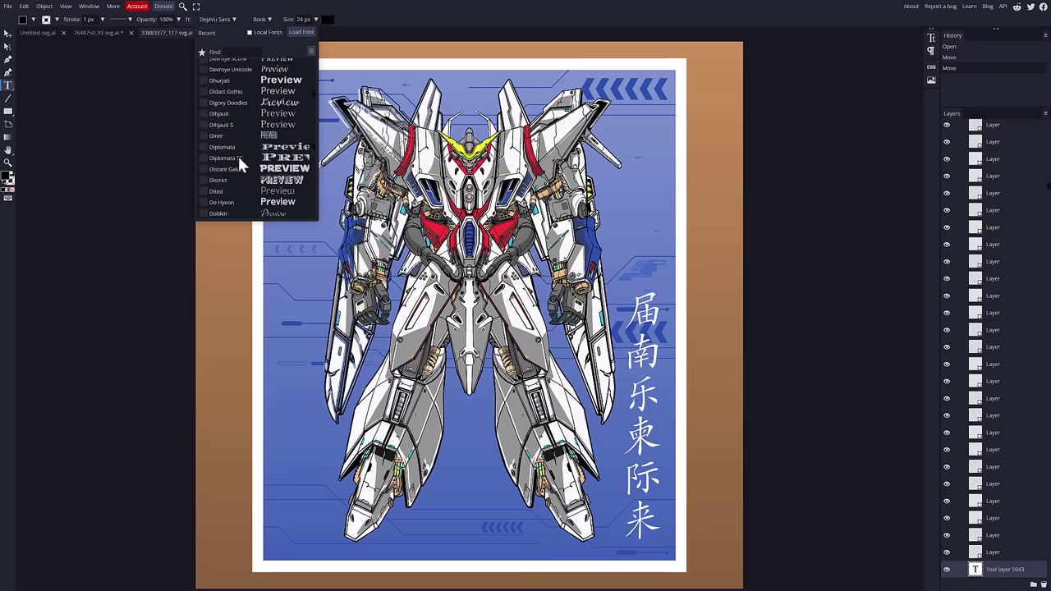
left_click(267, 19)
left_click(267, 19)
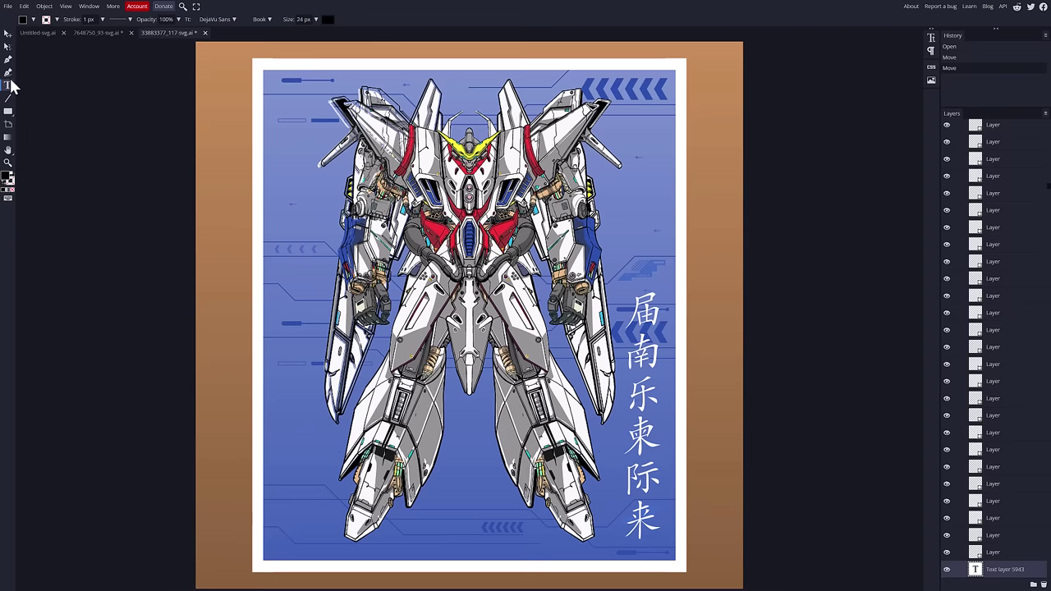
- Draw a small black rounded shape at the poster's left edge with the Pen tool
key("p")
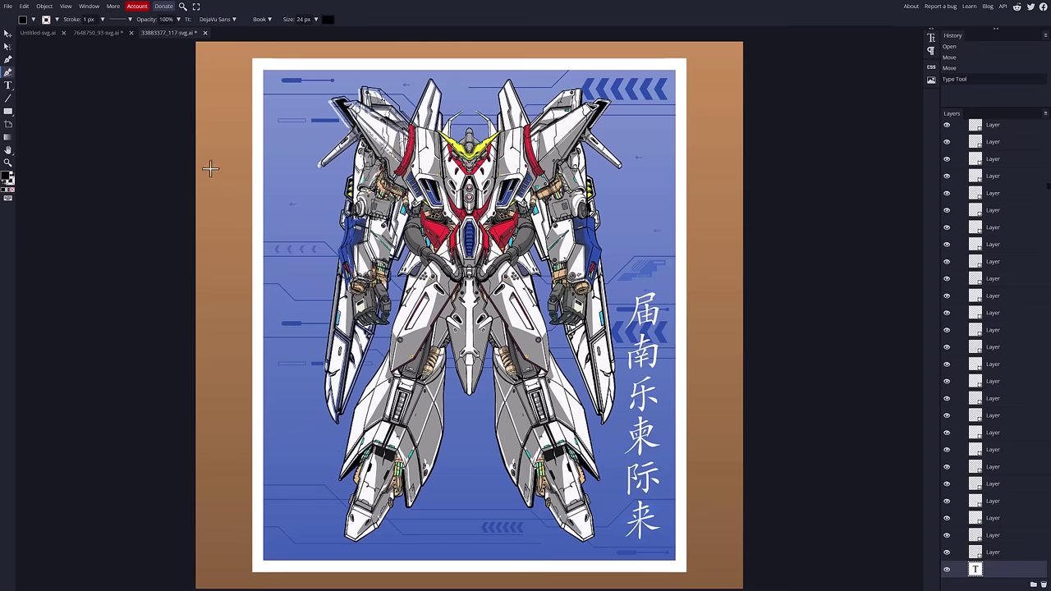
left_click(263, 209)
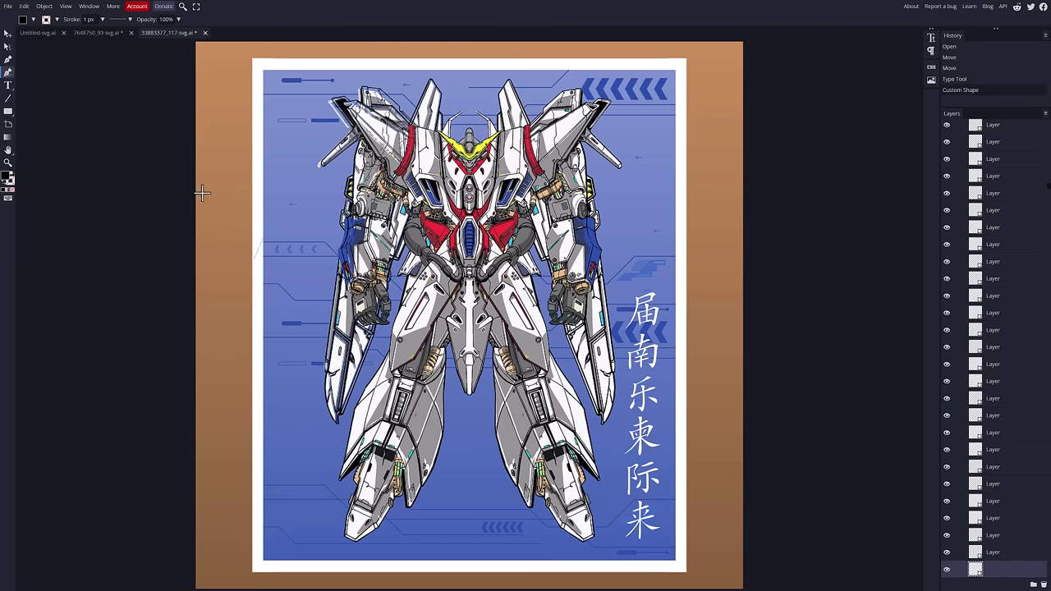
left_click(268, 238)
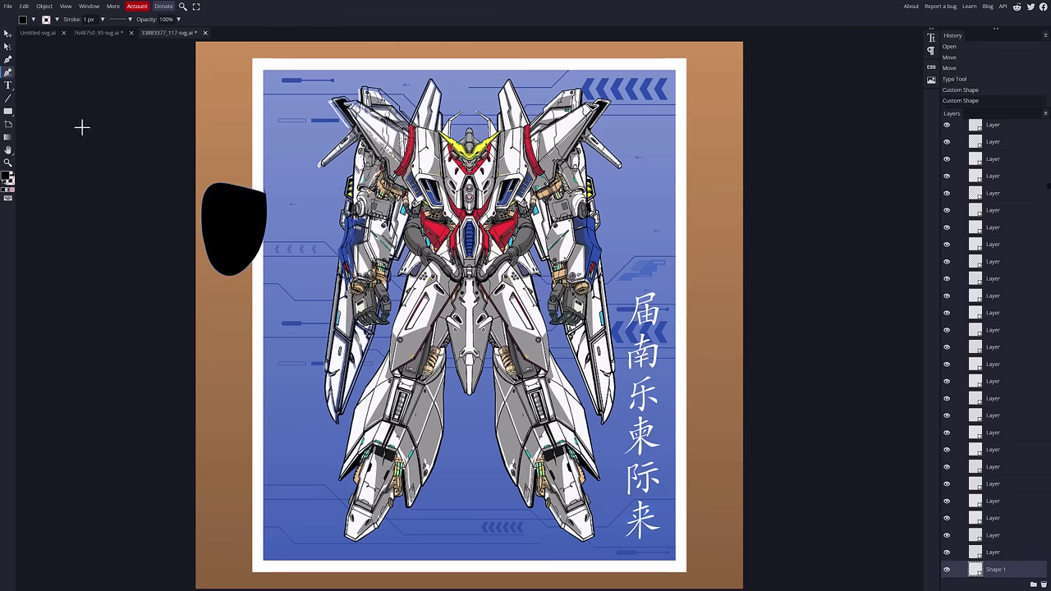
- Draw a second black multi-point shape below the first and check the stroke options
left_click(11, 61)
left_click(289, 334)
left_click(228, 304)
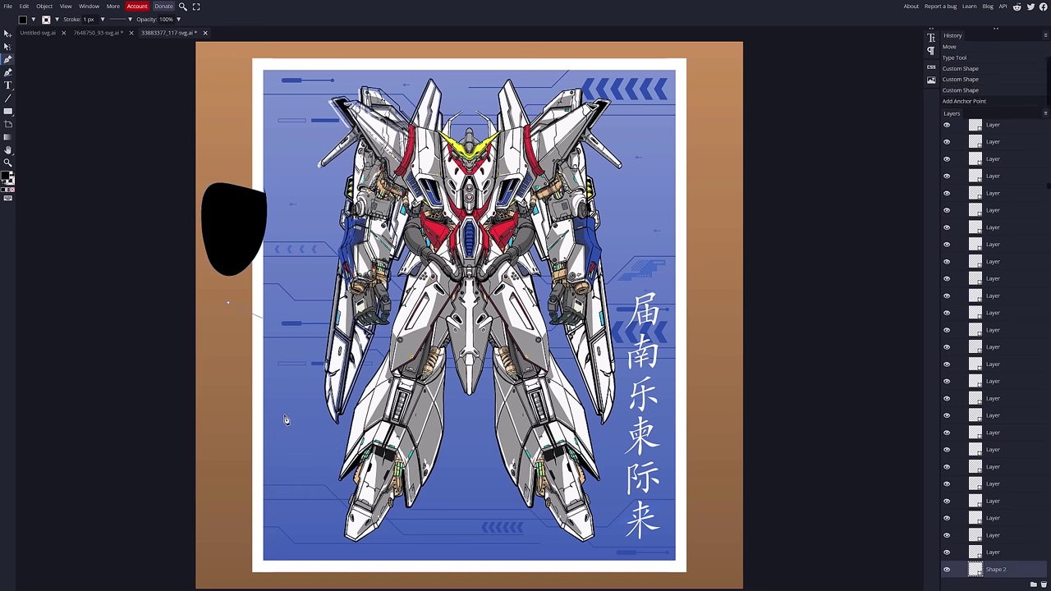
left_click(285, 416)
left_click(233, 408)
left_click(216, 353)
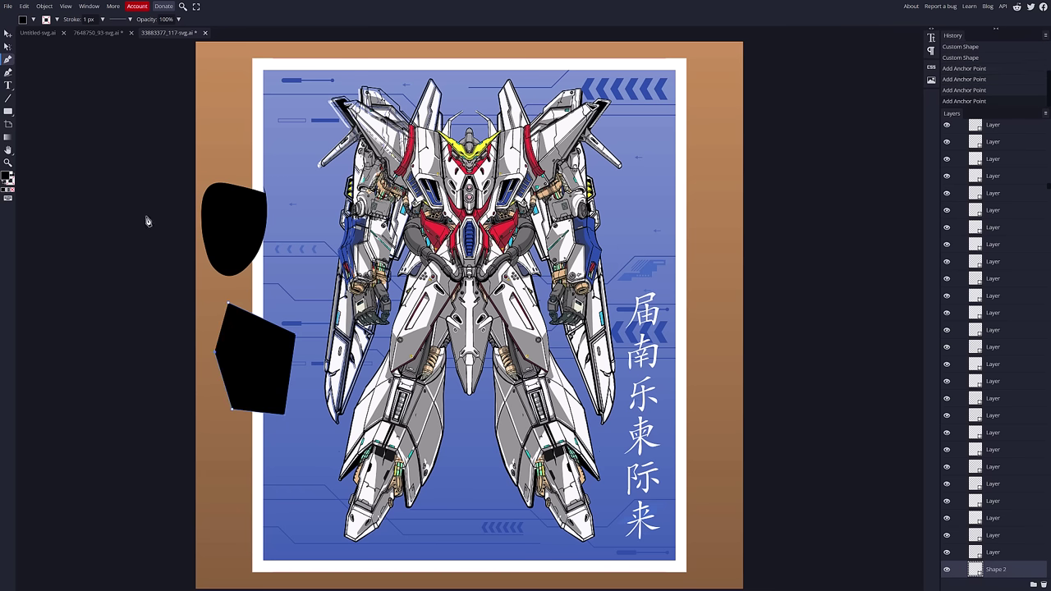
left_click(131, 19)
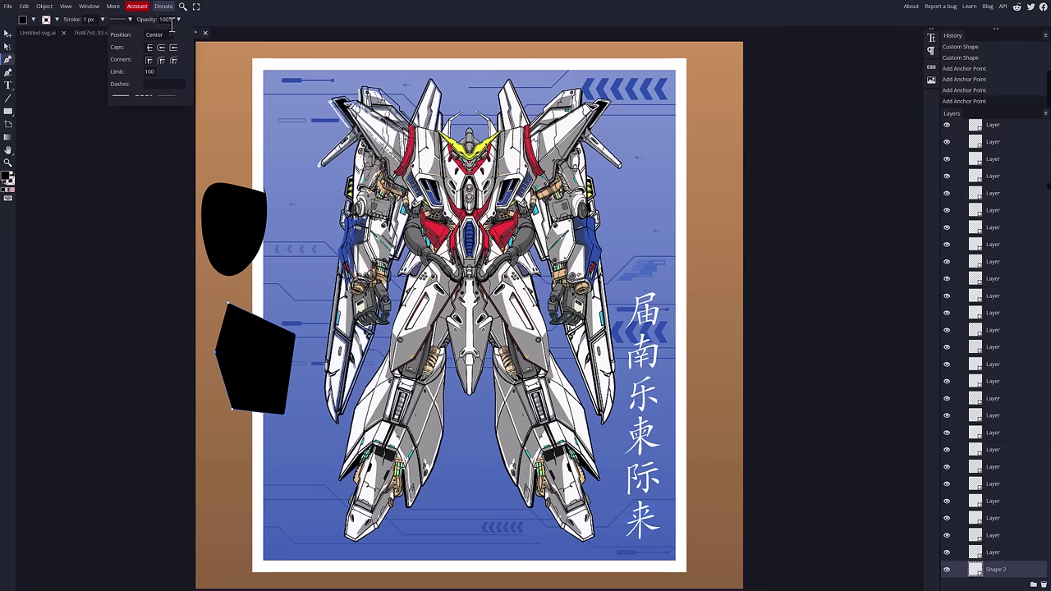
left_click(51, 25)
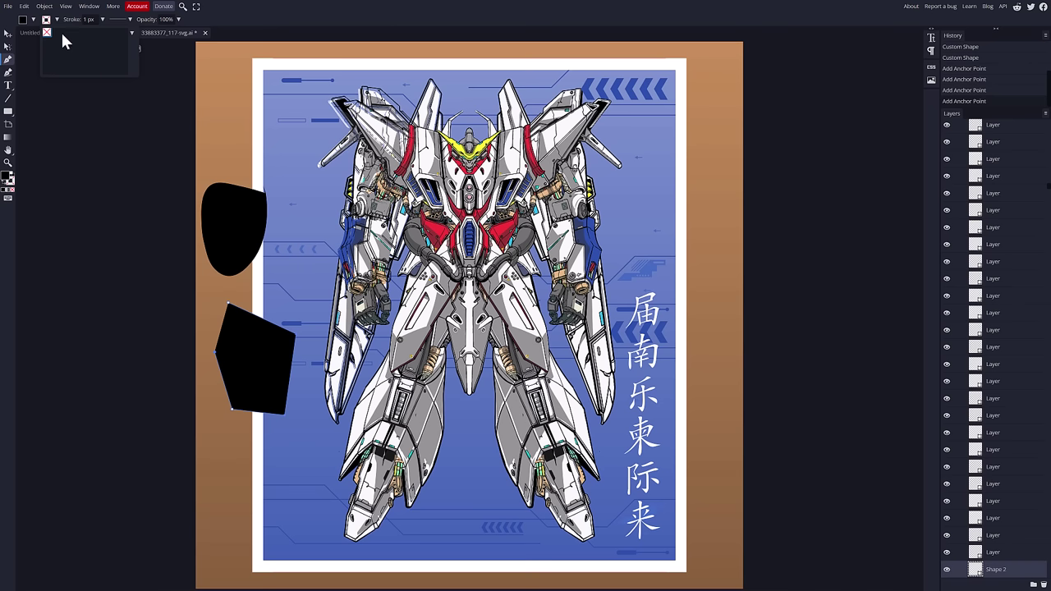
- Fill the lower black shape with red, then return to the 7648750_93-svg.ai document
left_click(27, 18)
left_click(157, 96)
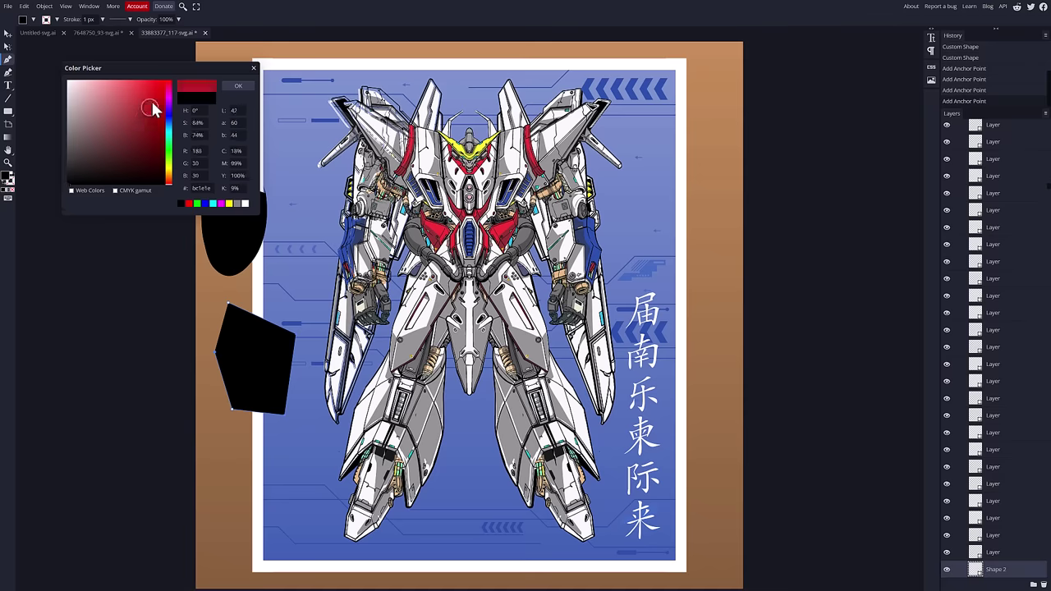
left_click(237, 87)
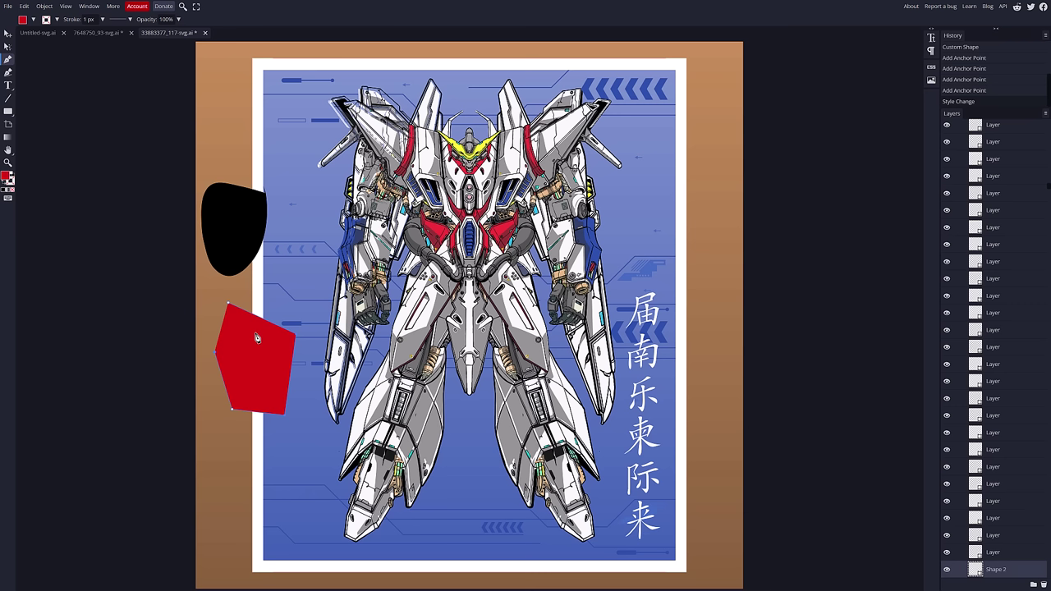
left_click(108, 32)
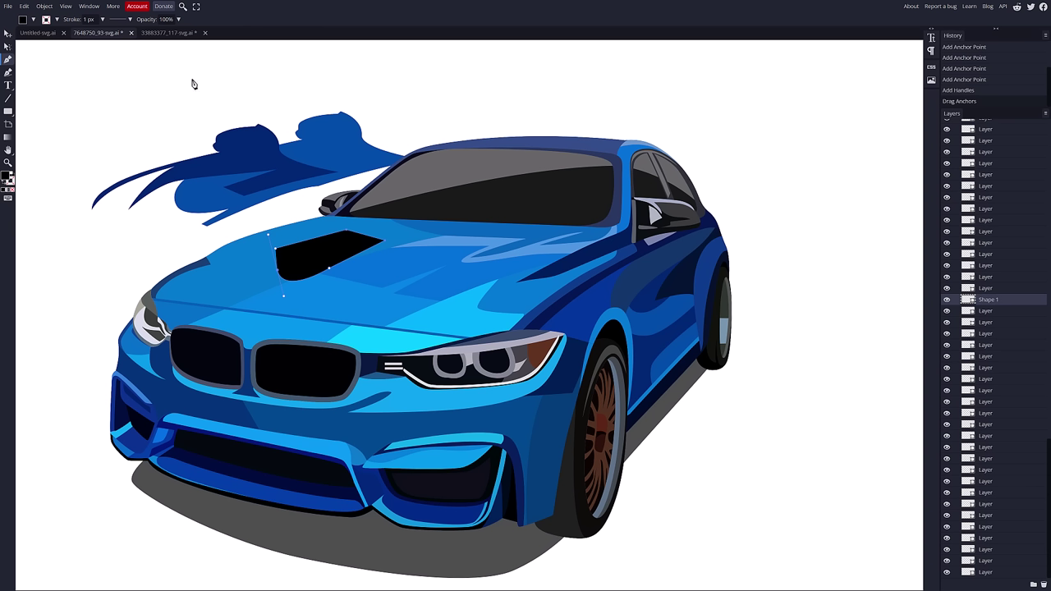
- Browse the View and File menus, then add a pen point above the car's hood
left_click(66, 7)
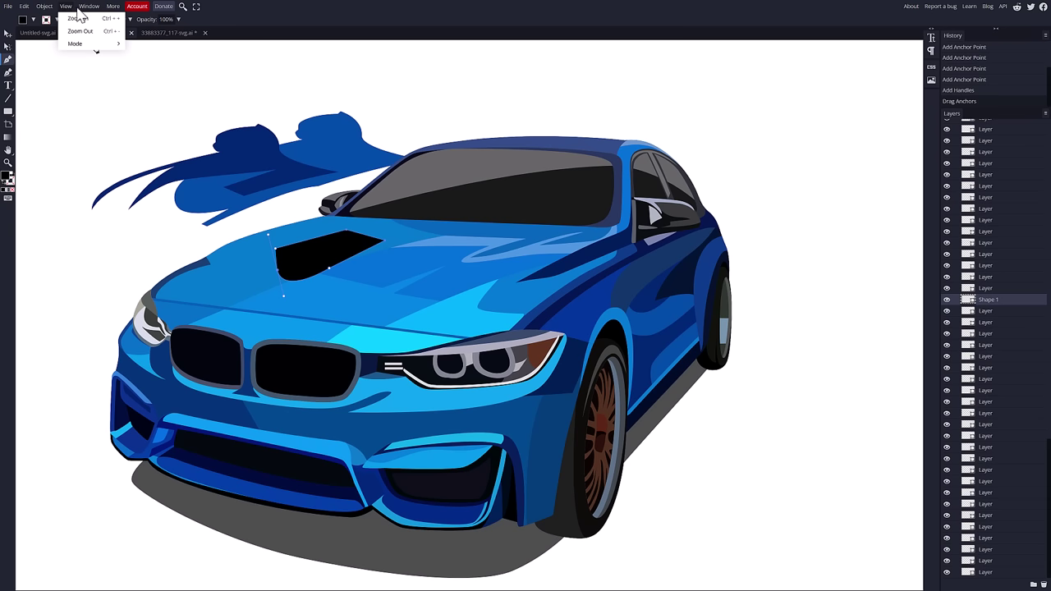
mouse_move(88, 7)
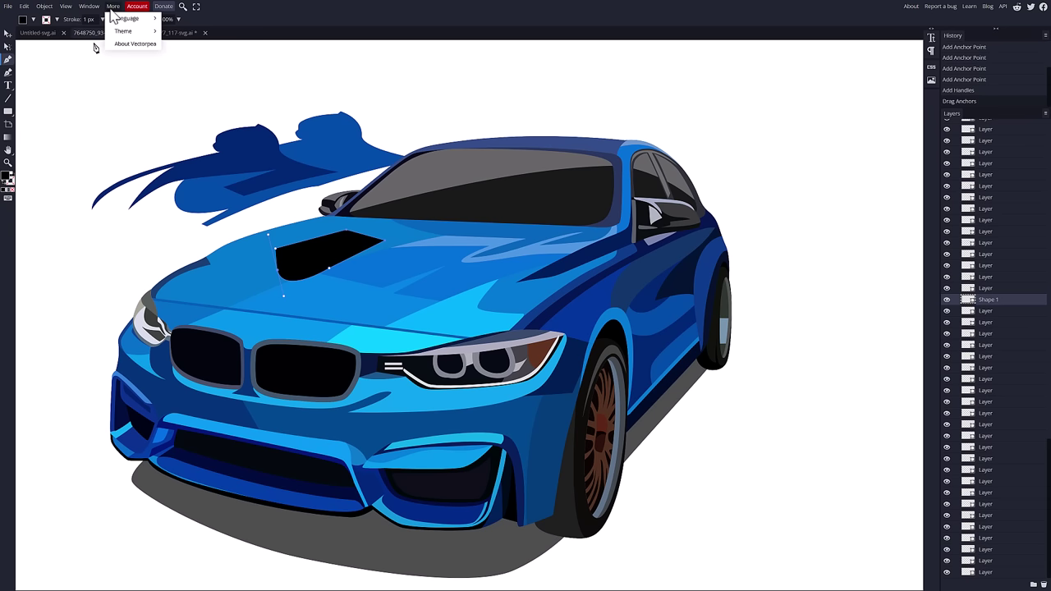
mouse_move(27, 11)
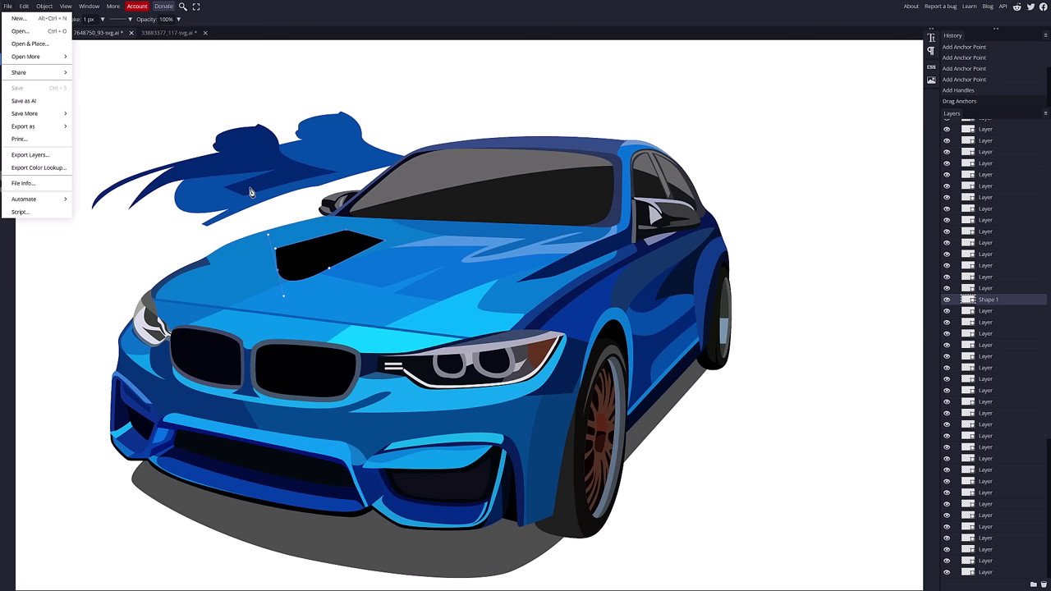
left_click(272, 203)
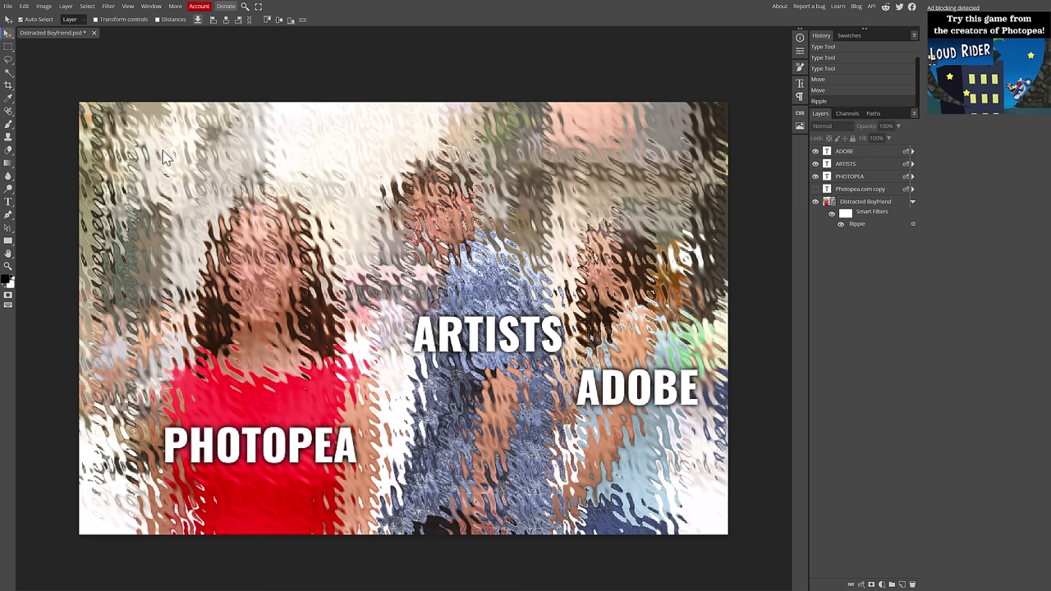
- Start an empty Oswald Heavy 60 px text layer on the meme, then exit fullscreen
left_click(8, 151)
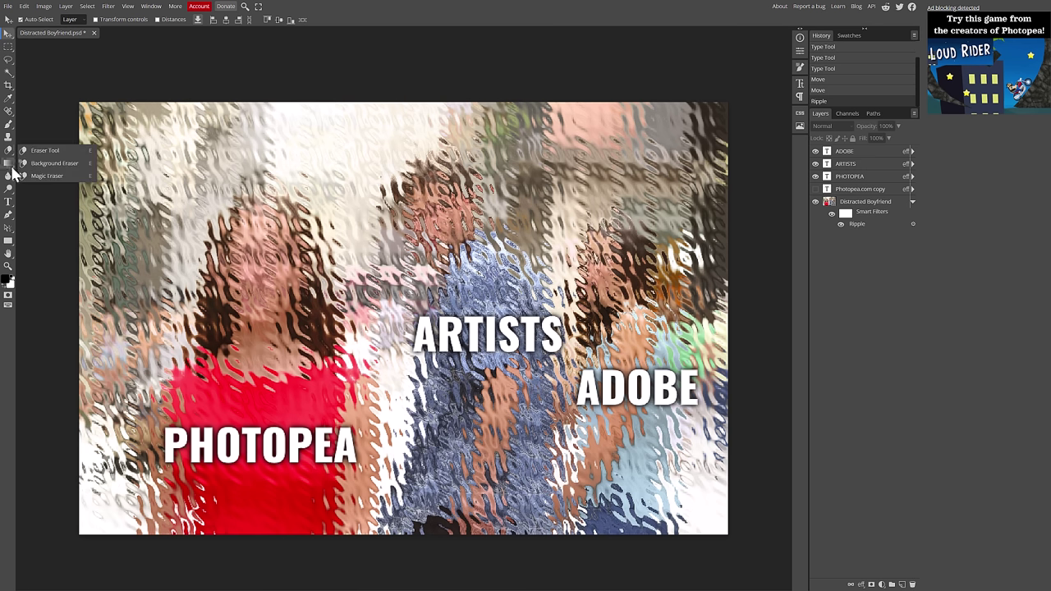
left_click(10, 178)
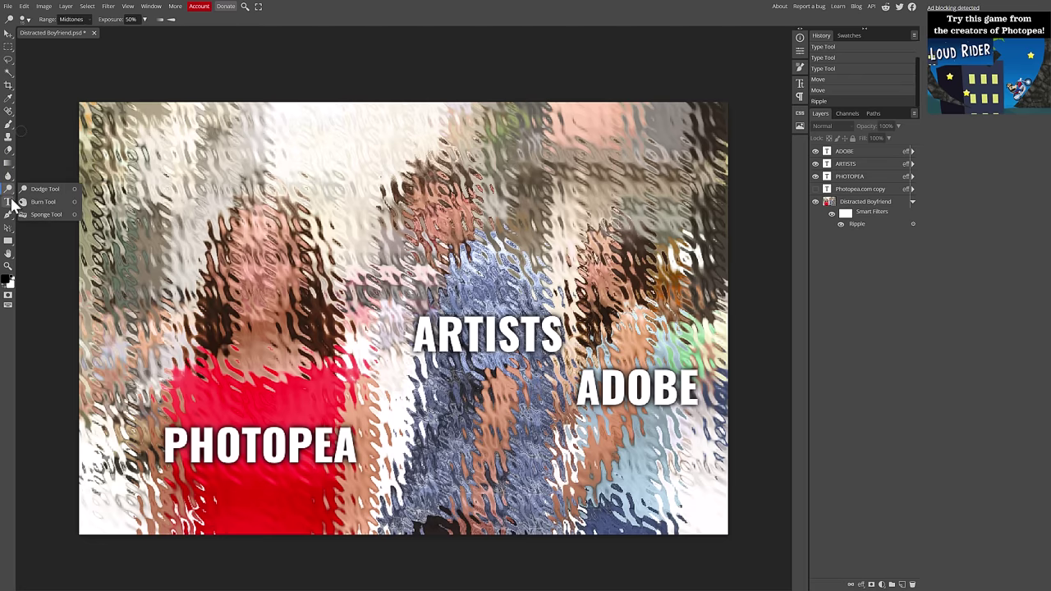
left_click(11, 203)
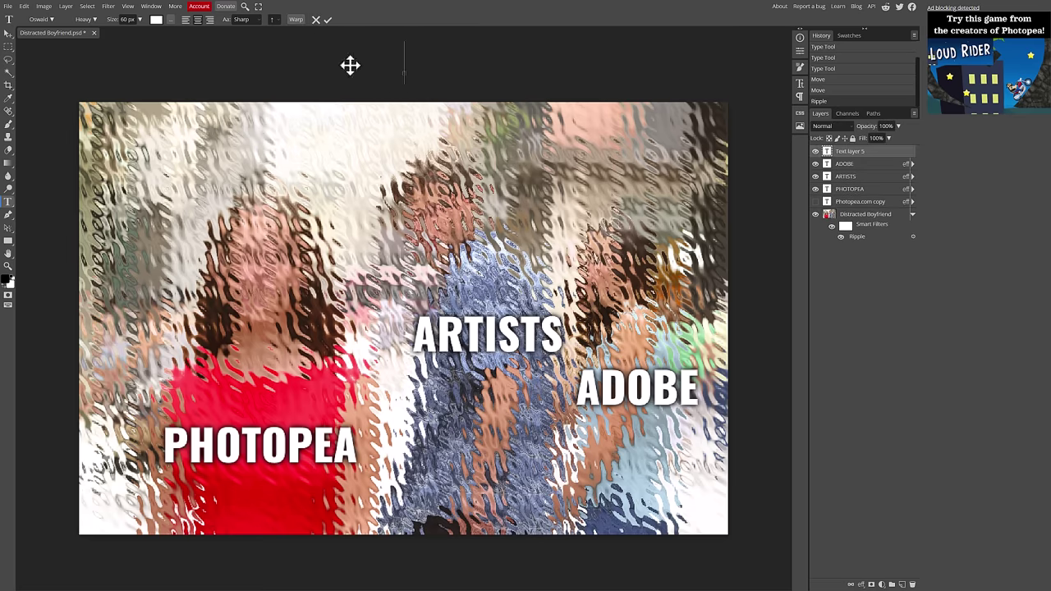
key("Escape")
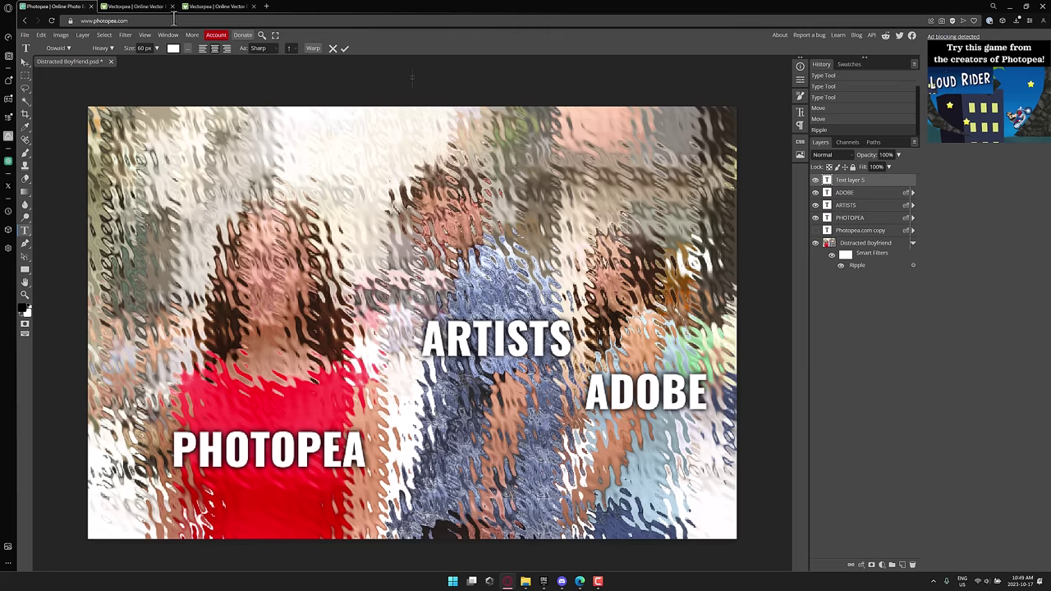
- Switch to the second browser tab showing Vectorpea's start page
left_click(144, 7)
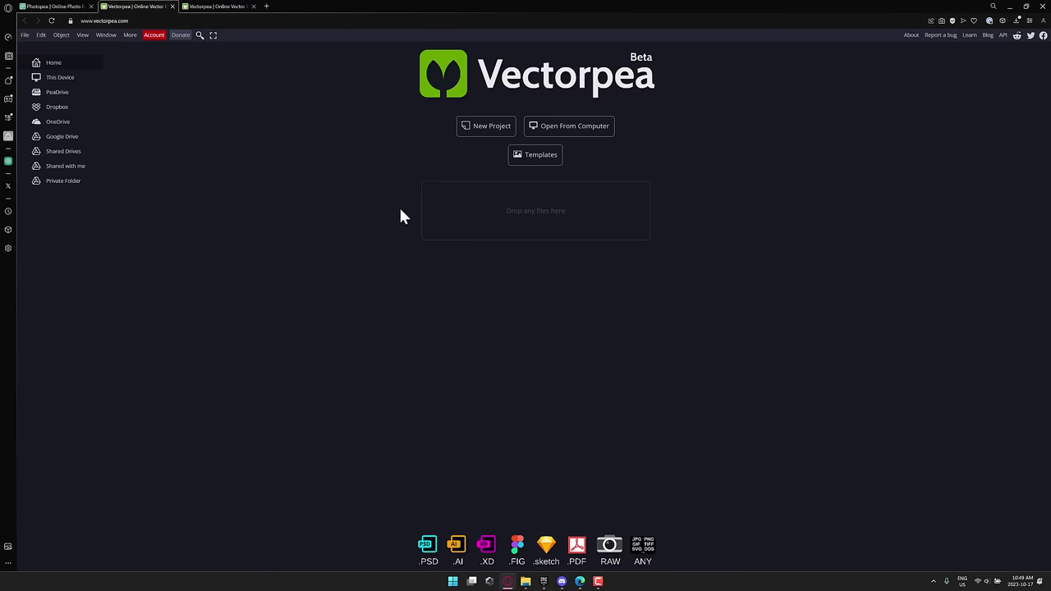
- Switch to the third browser tab, the Vectorpea page holding the blue car drawing
left_click(223, 9)
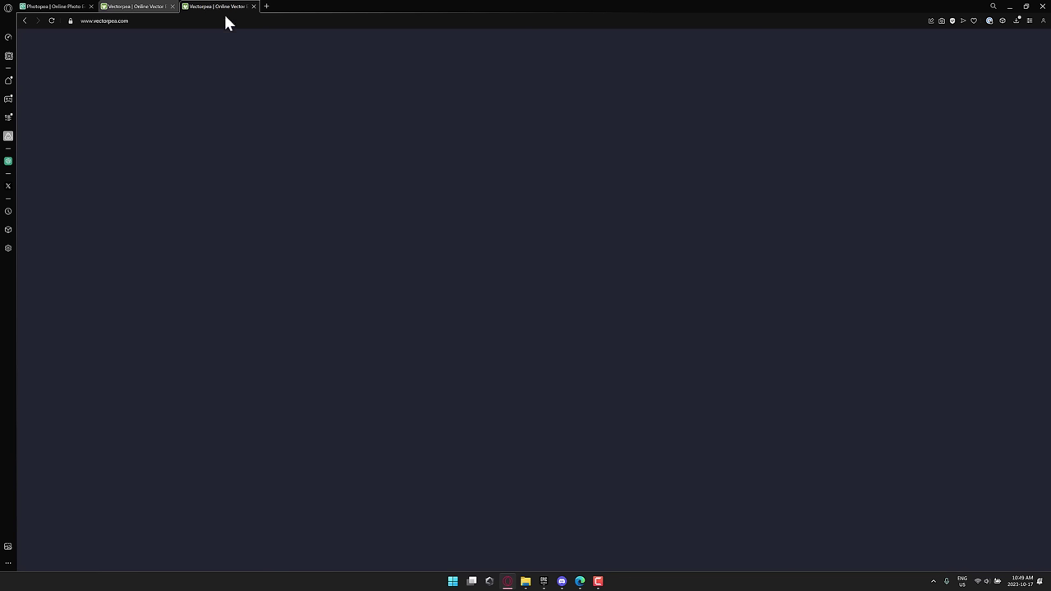